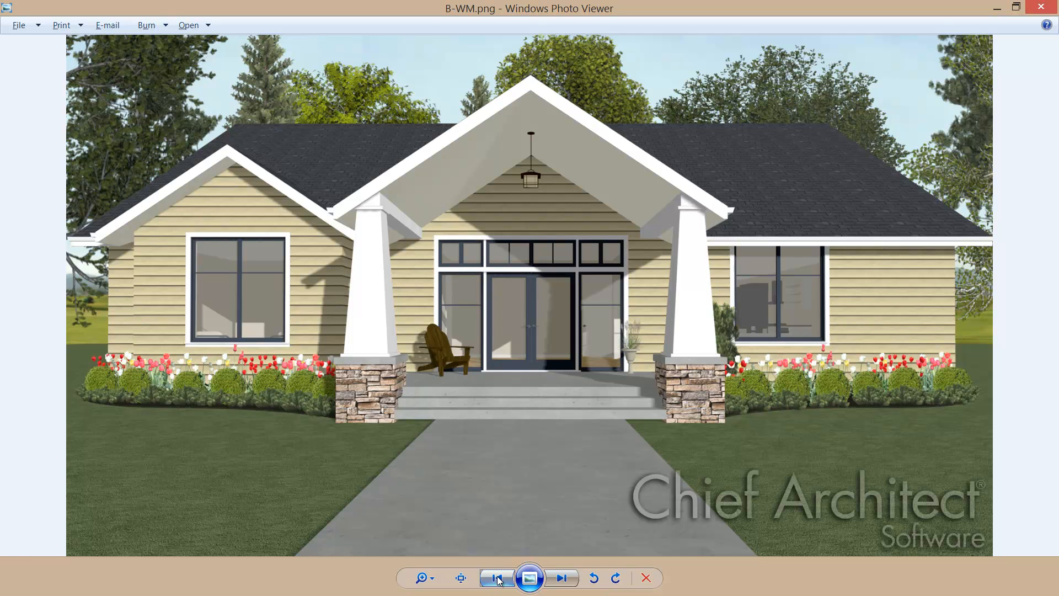
Step: View the next house rendering in the photo viewer
click(561, 586)
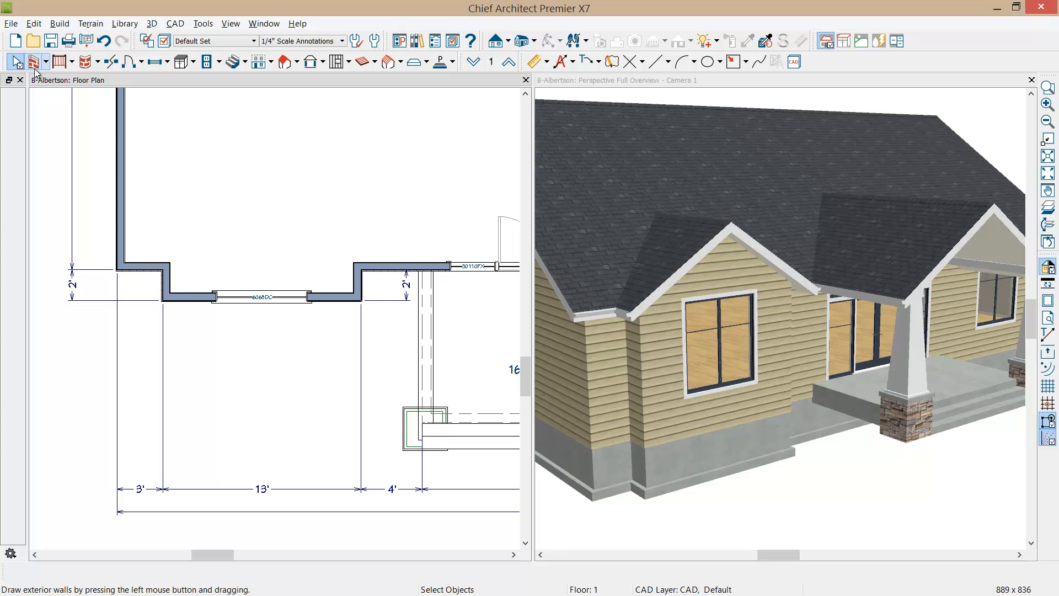
Step: Draw straight exterior walls forming a rectangular bump-out that projects 24 inches from the front bay wall around the window
click(43, 62)
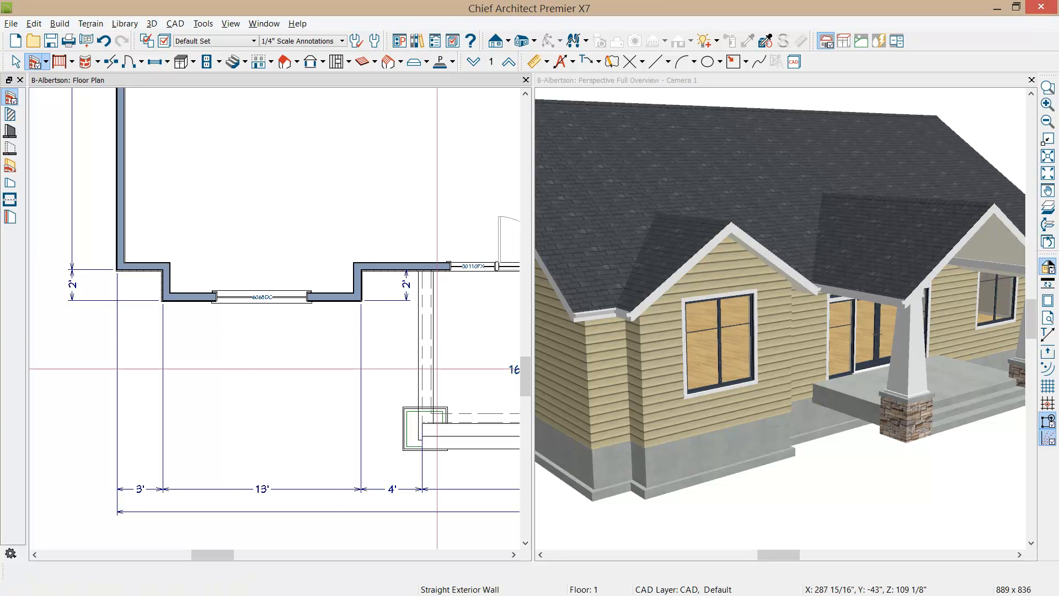
drag(339, 300, 337, 358)
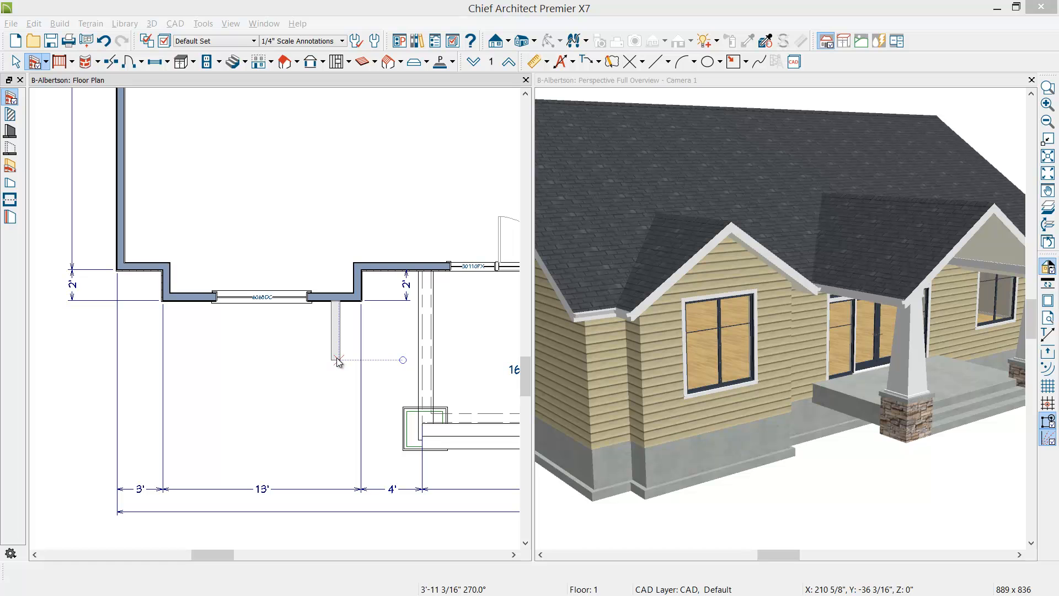
key(Tab)
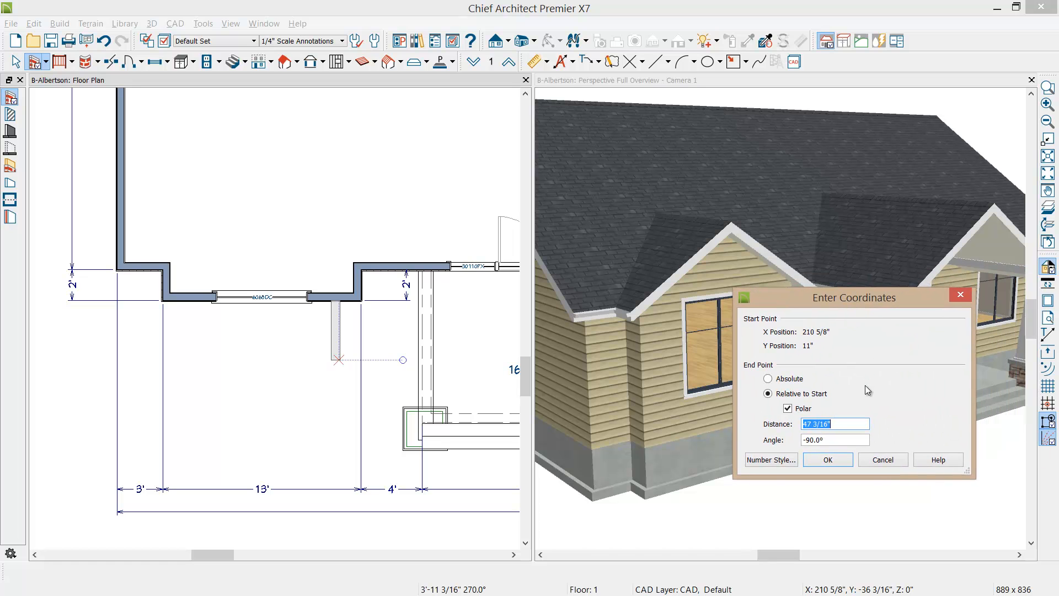
text(24)
key(Return)
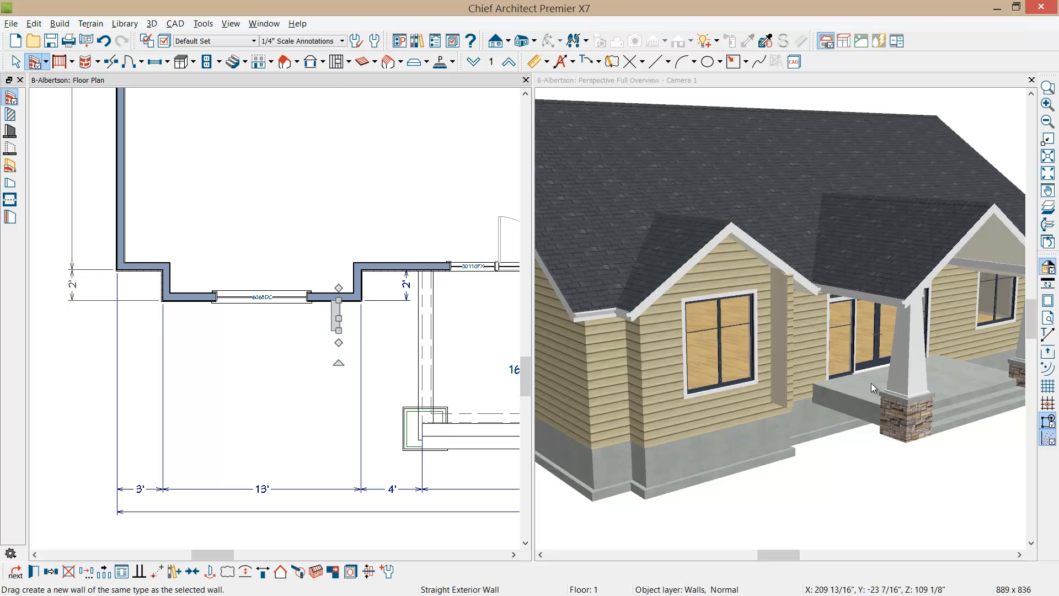
drag(339, 342, 191, 303)
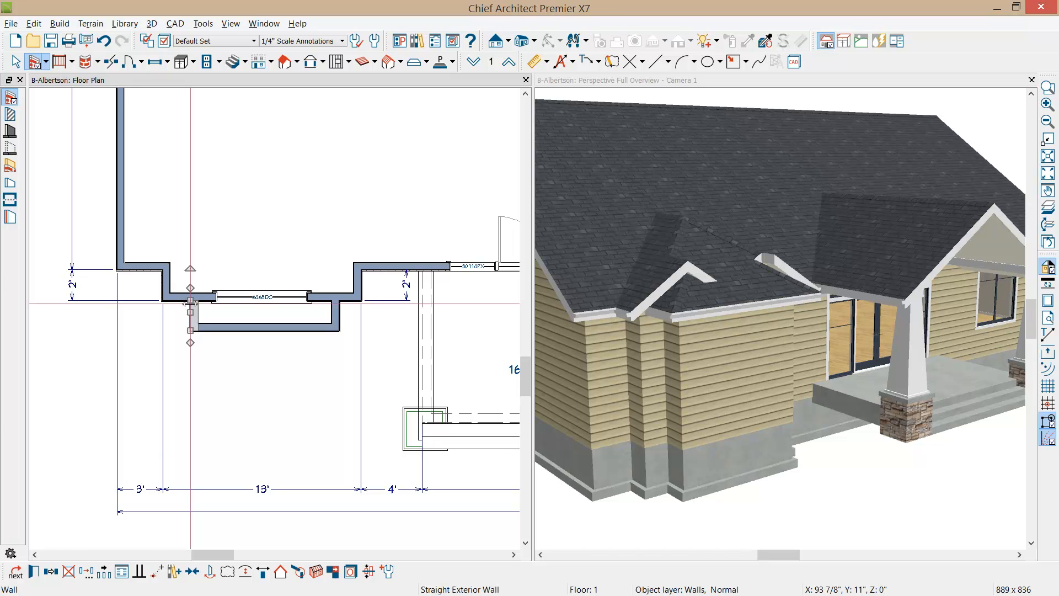
Step: Turn on temporary dimensions and set the bump-out's width to 8'
click(1048, 333)
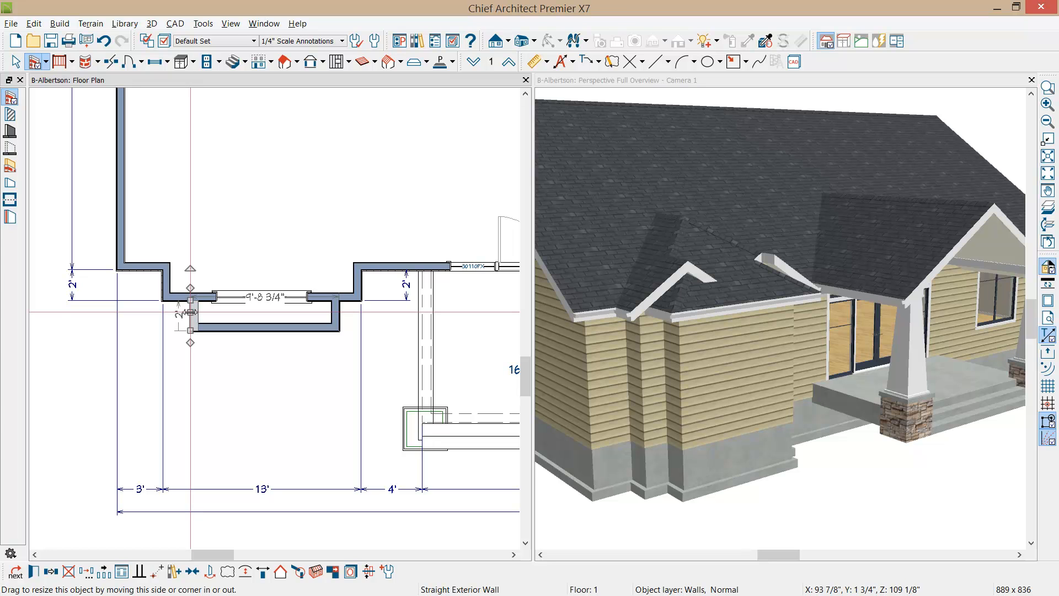
click(252, 300)
text(8)
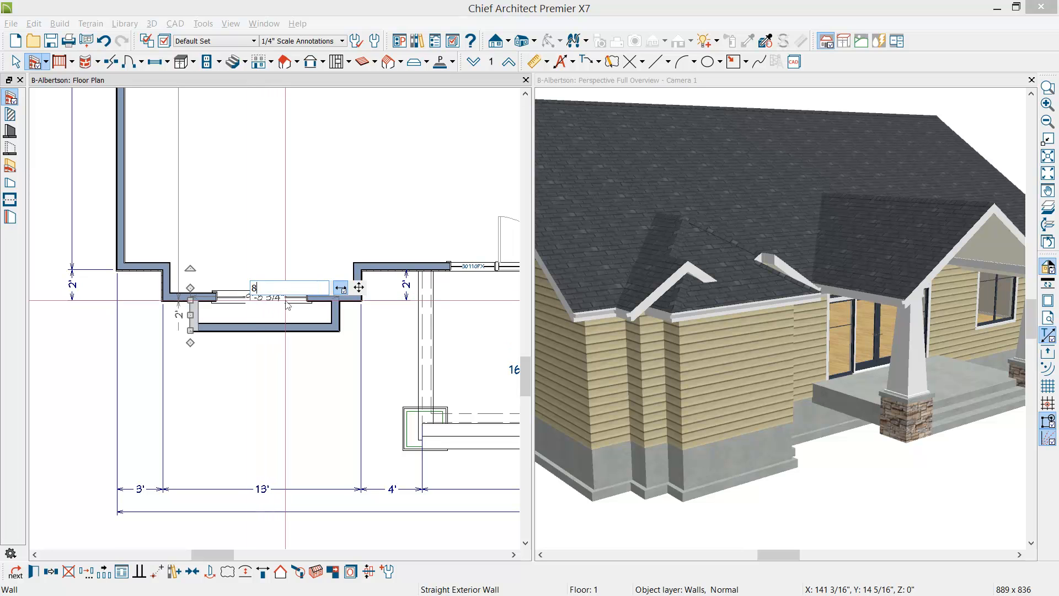
text(')
key(Return)
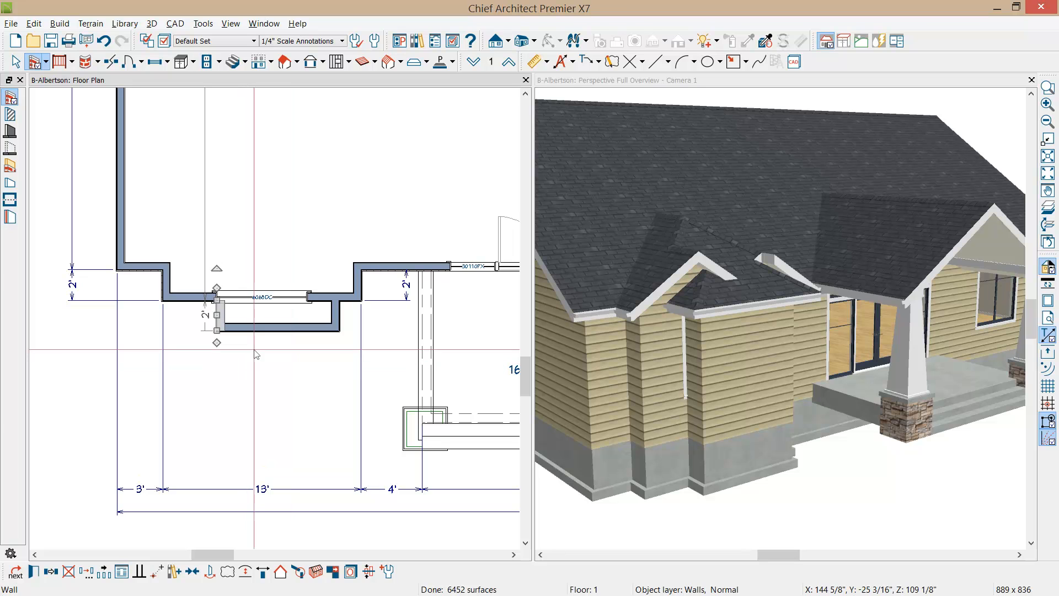
Step: Centre the three bump-out walls together on the front bay wall
shift+click(257, 327)
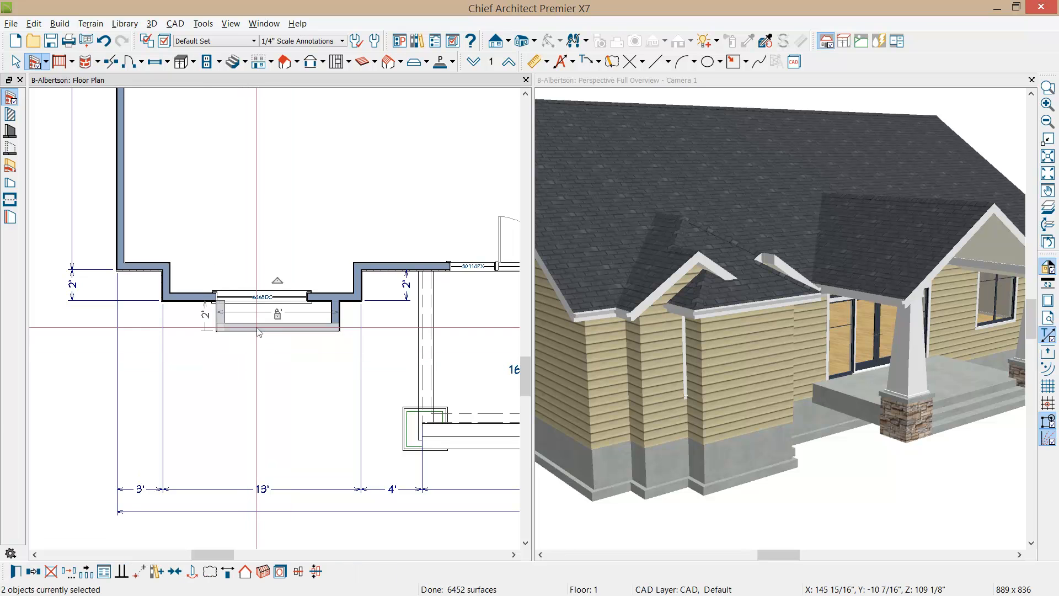
shift+click(339, 315)
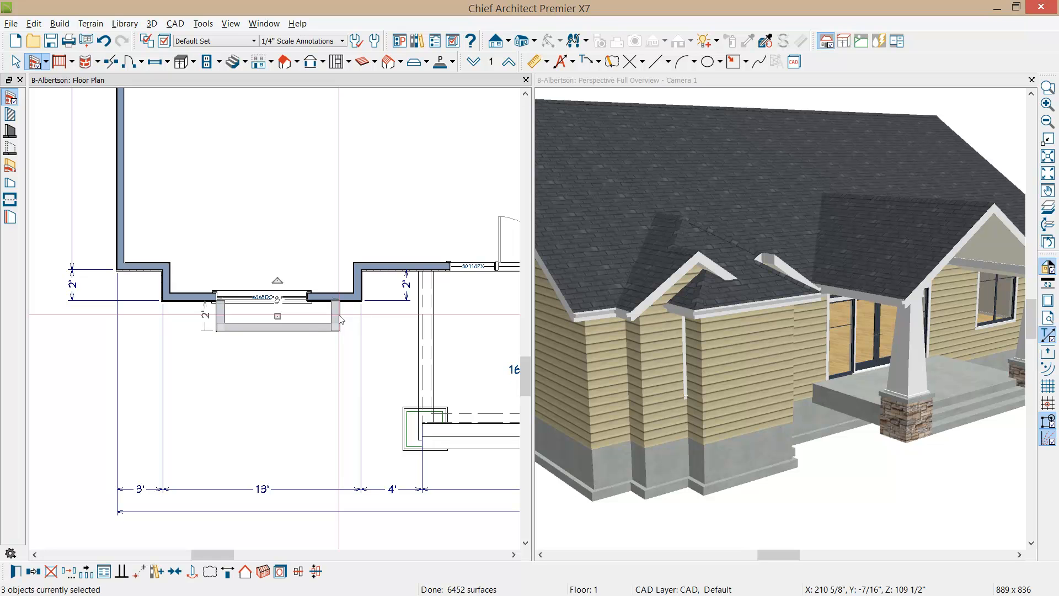
click(173, 572)
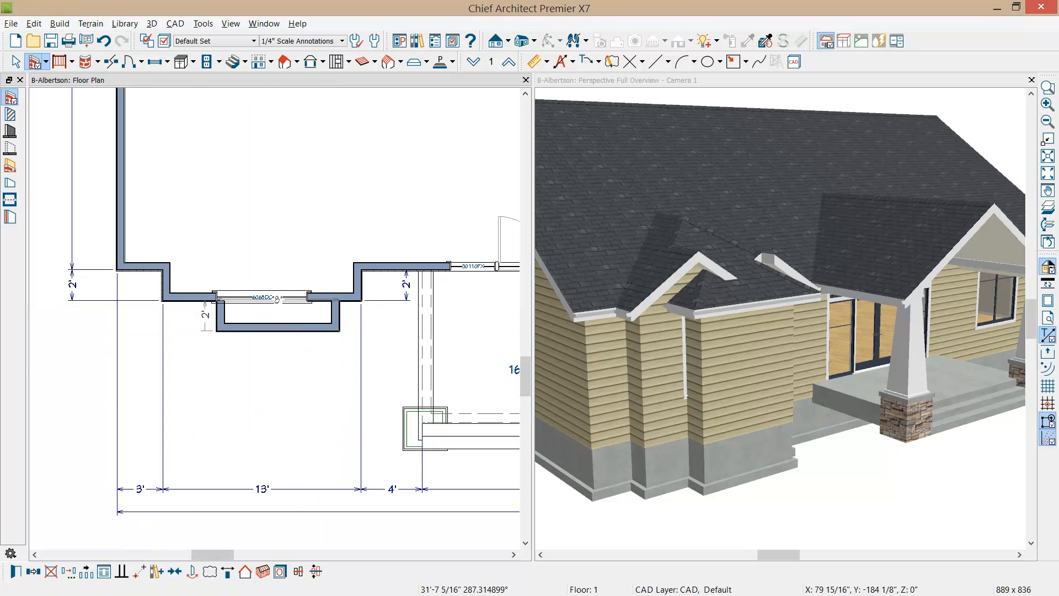
click(256, 303)
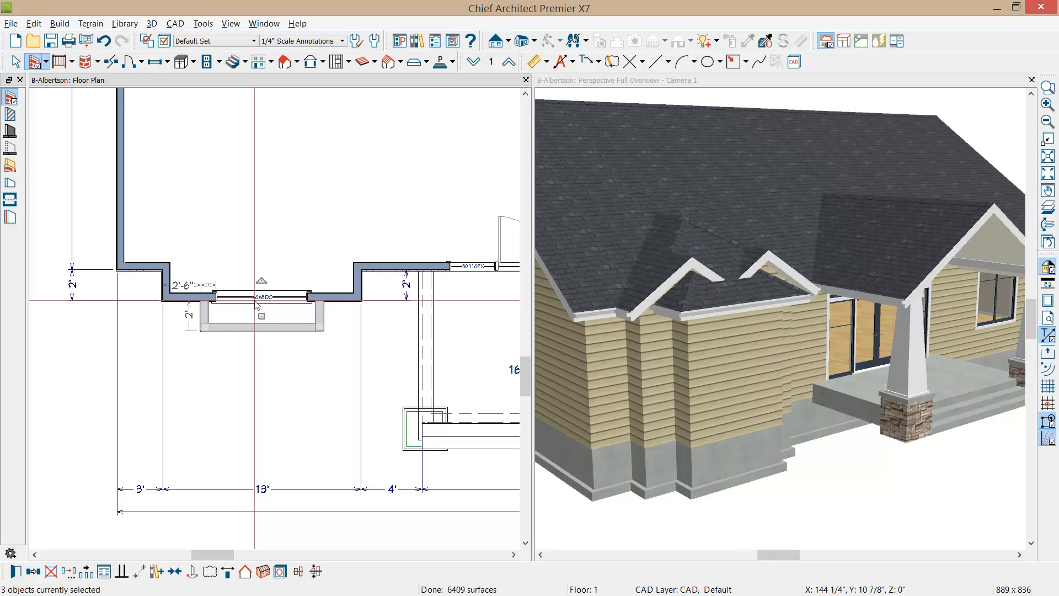
Step: Extend the bay's dimension line to both outer corners of the bump-out
click(218, 489)
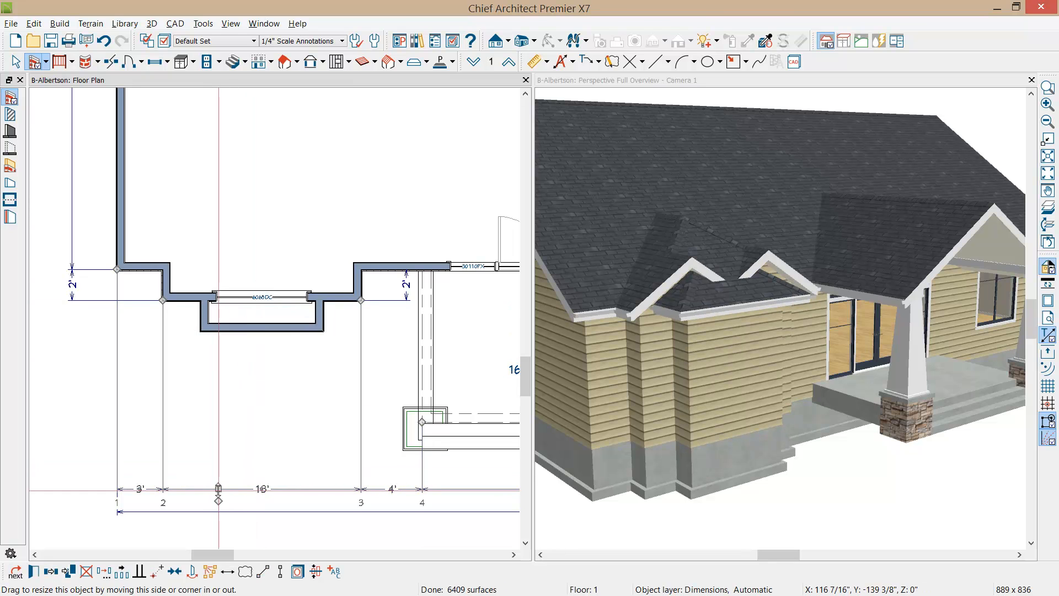
drag(218, 502, 200, 329)
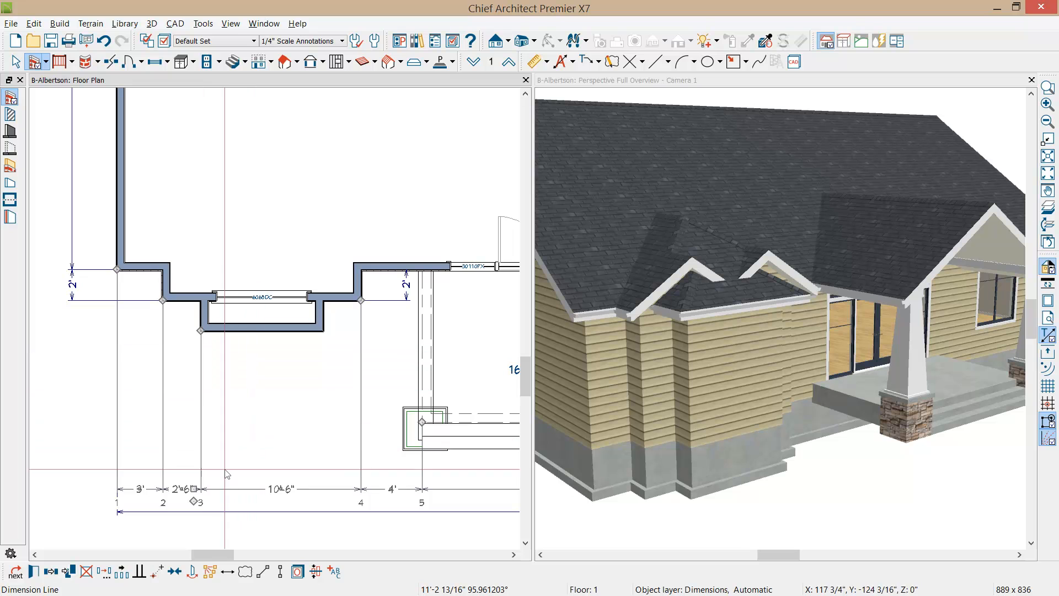
drag(194, 501, 321, 333)
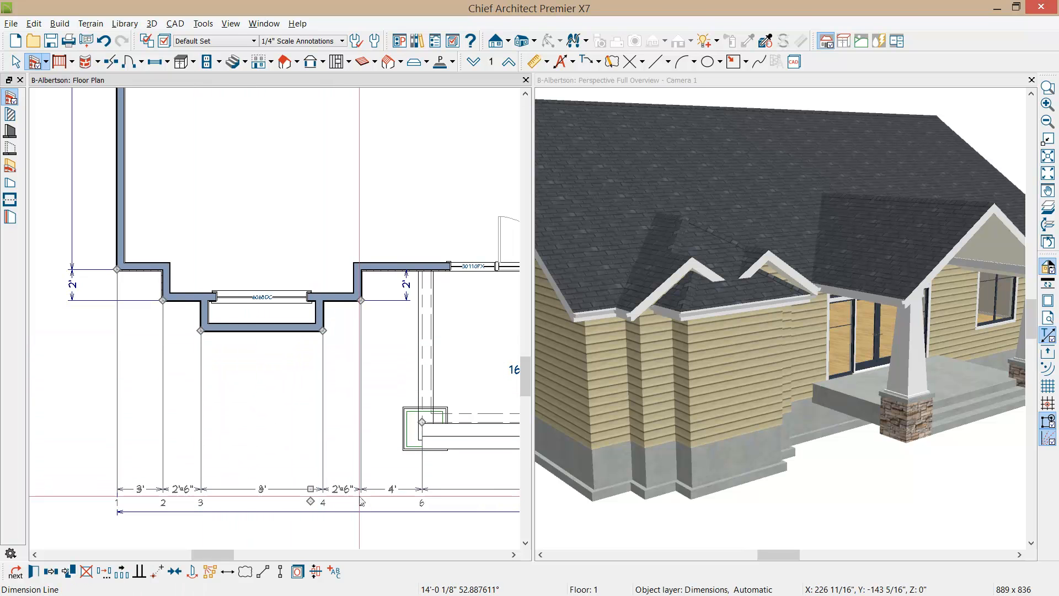
key(space)
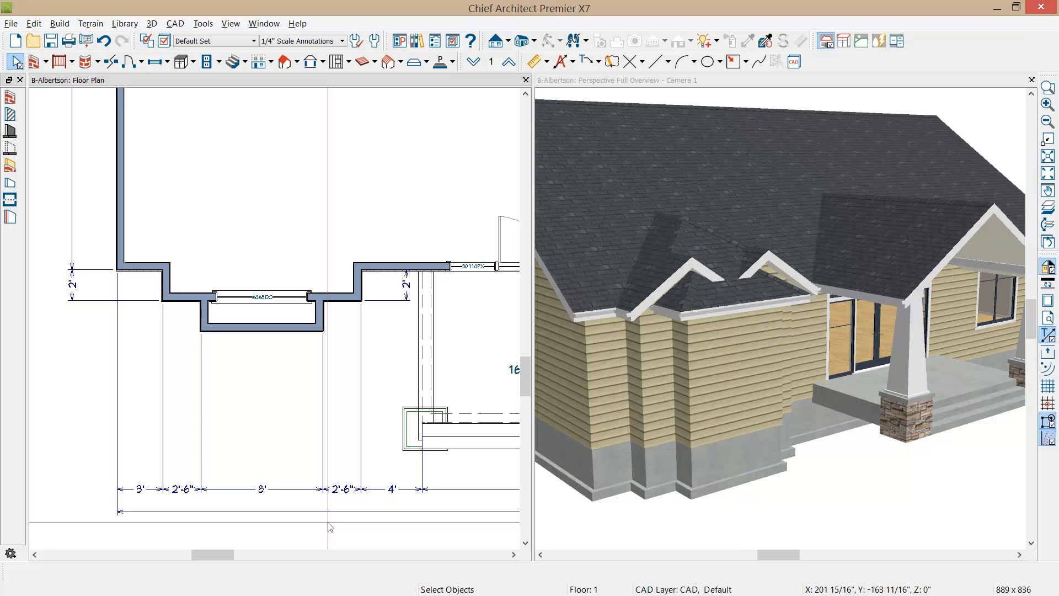
Step: Move the window from the original bay wall to the centre of the bump-out's front wall
click(262, 297)
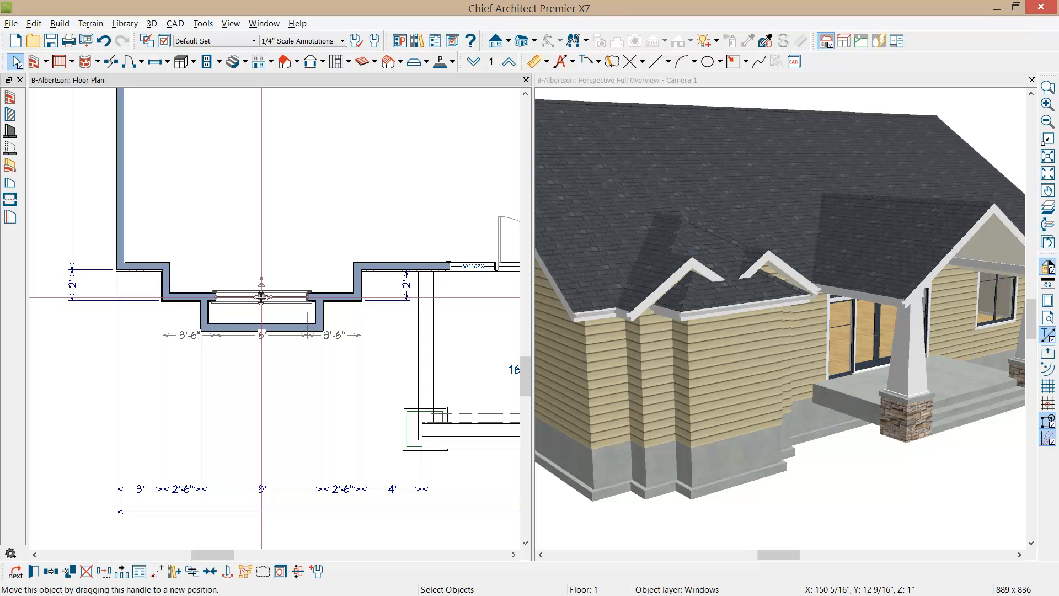
key(Delete)
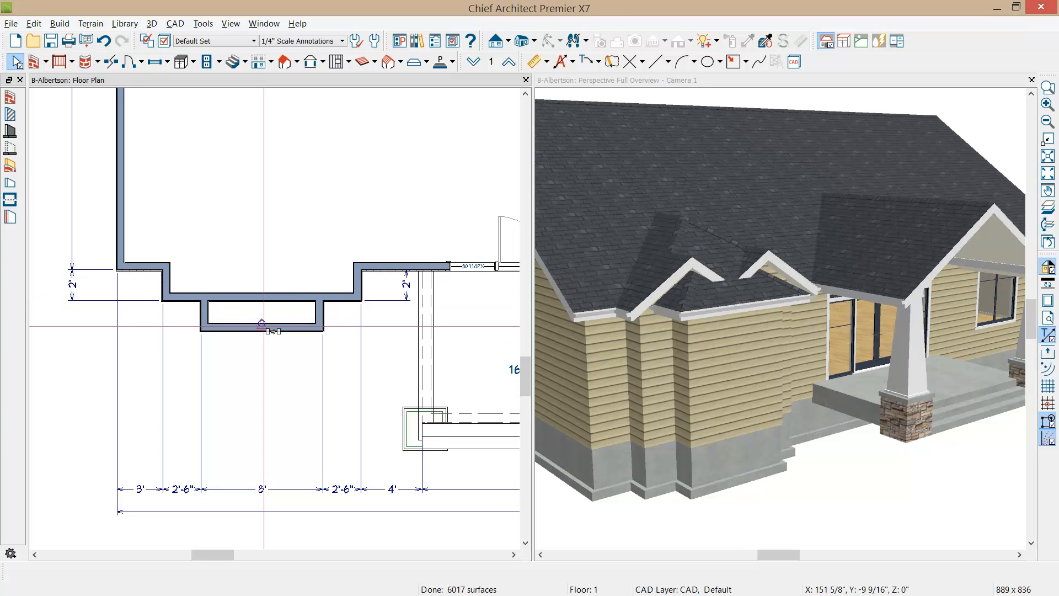
click(263, 326)
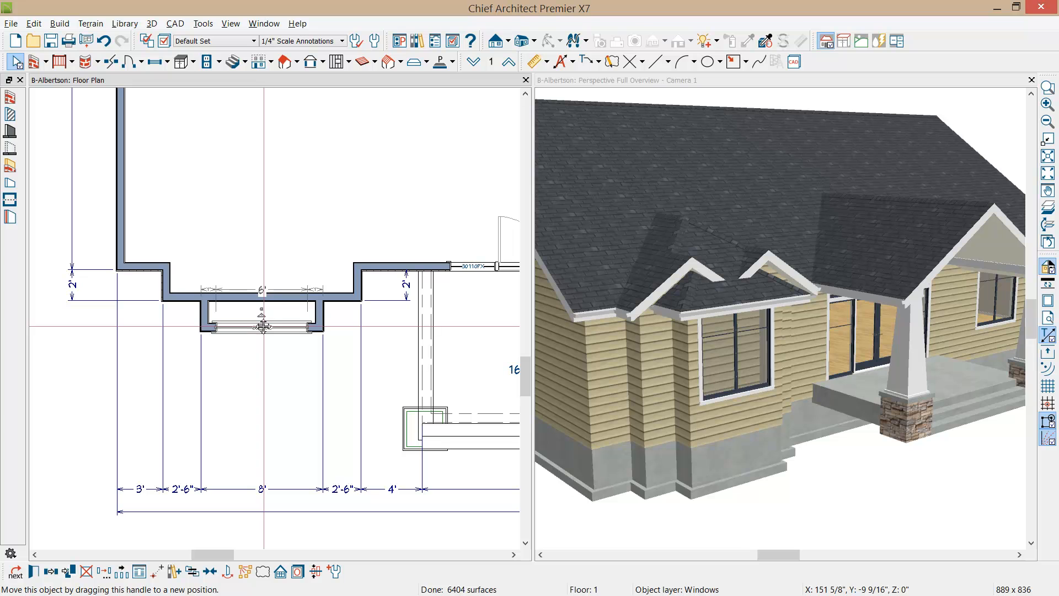
Step: Break the original bay wall where it meets the two side walls of the bump-out
click(275, 300)
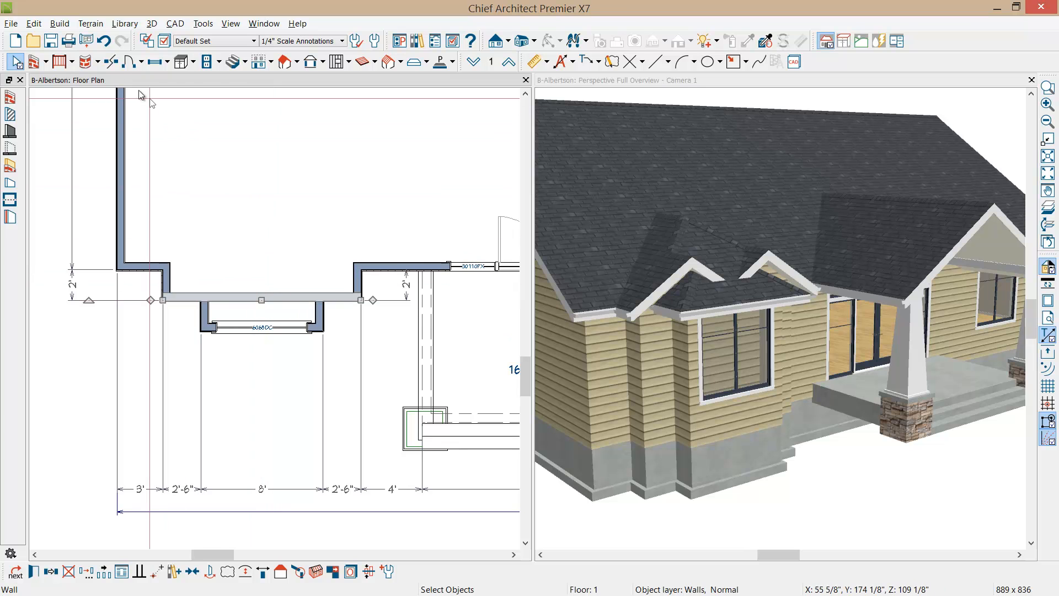
click(109, 62)
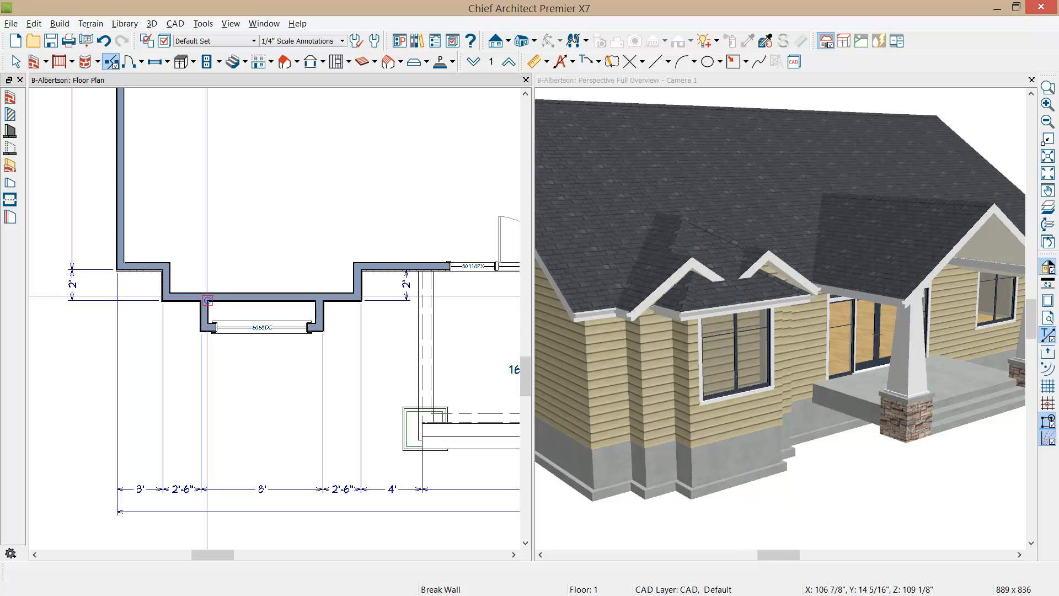
click(207, 300)
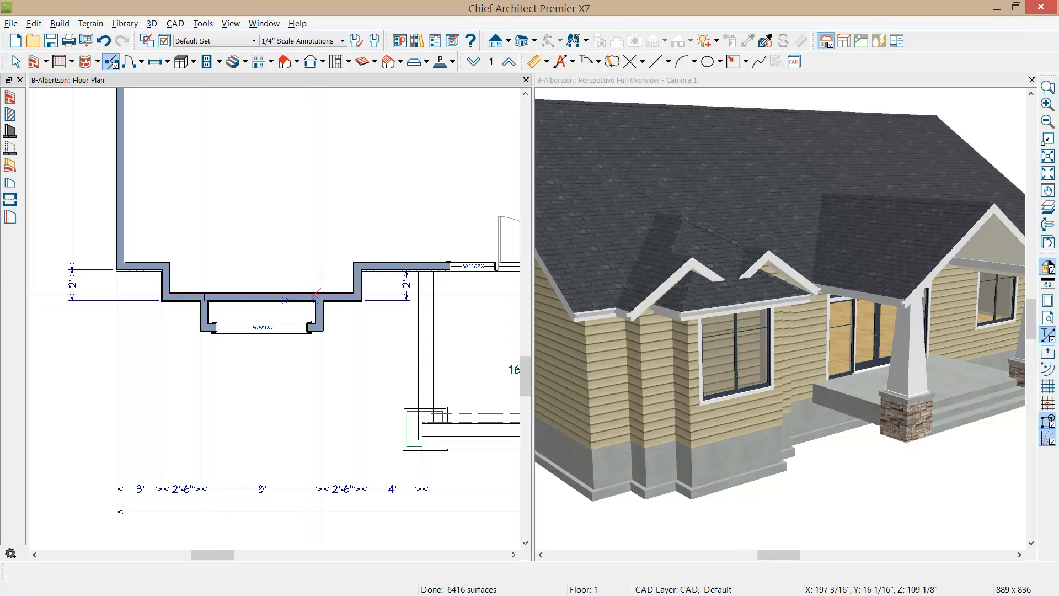
click(320, 297)
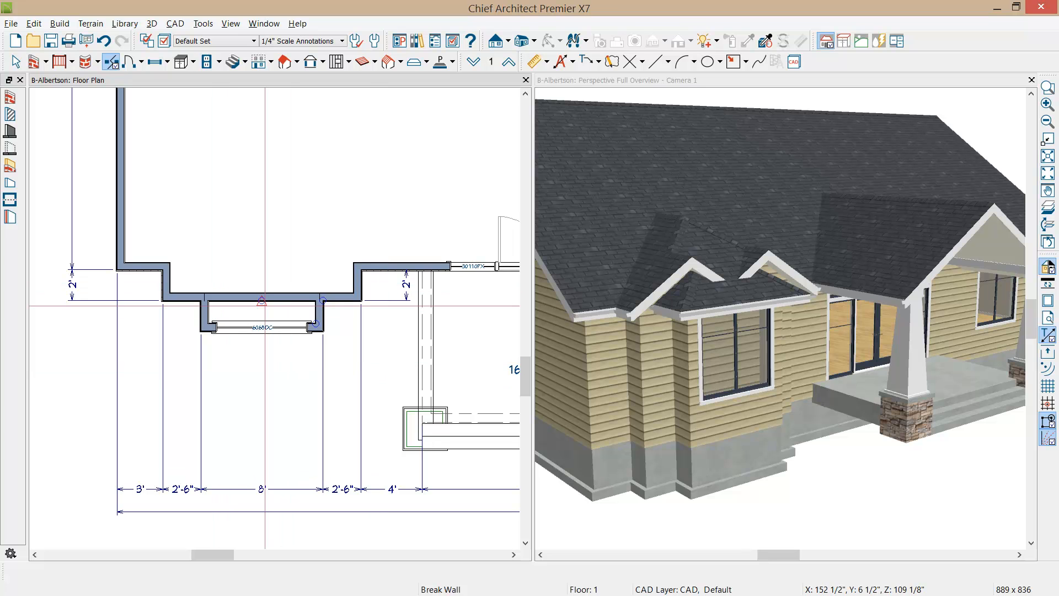
Step: Make the middle section of the bay wall, between the bump-out's side walls, invisible
click(268, 297)
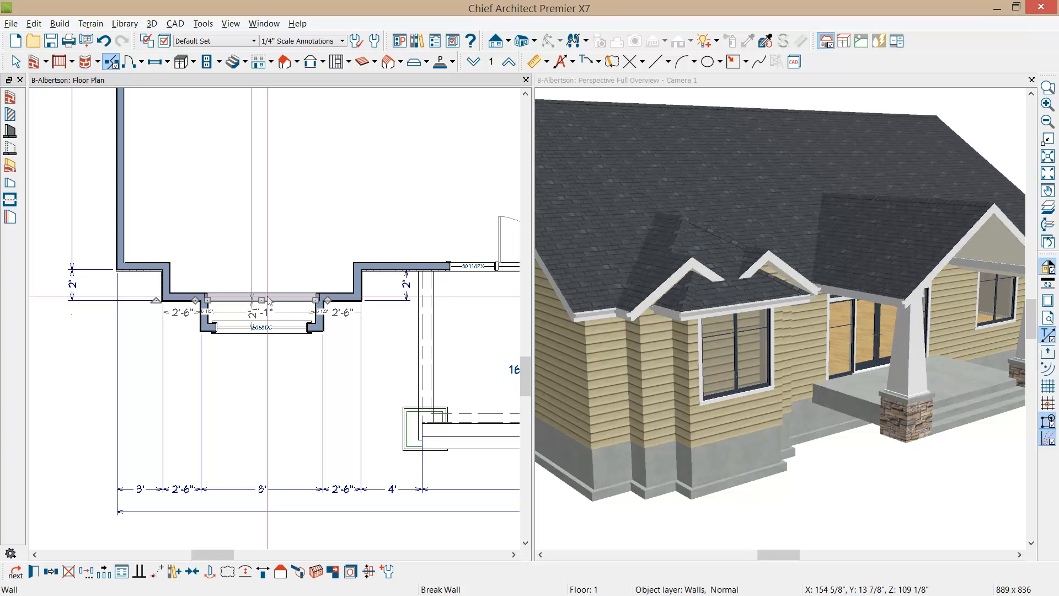
double_click(268, 296)
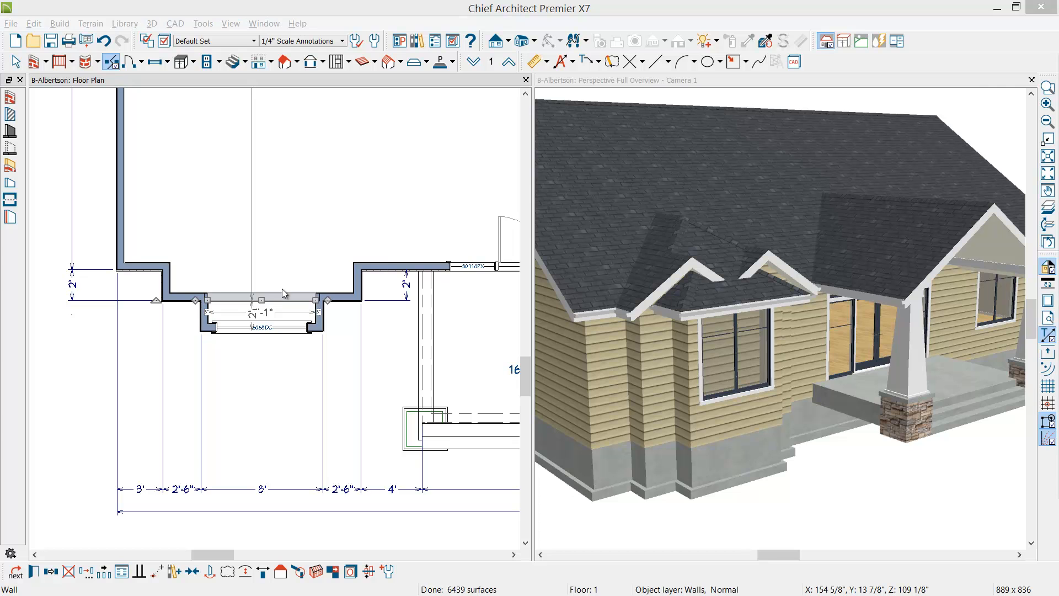
drag(1058, 72, 908, 94)
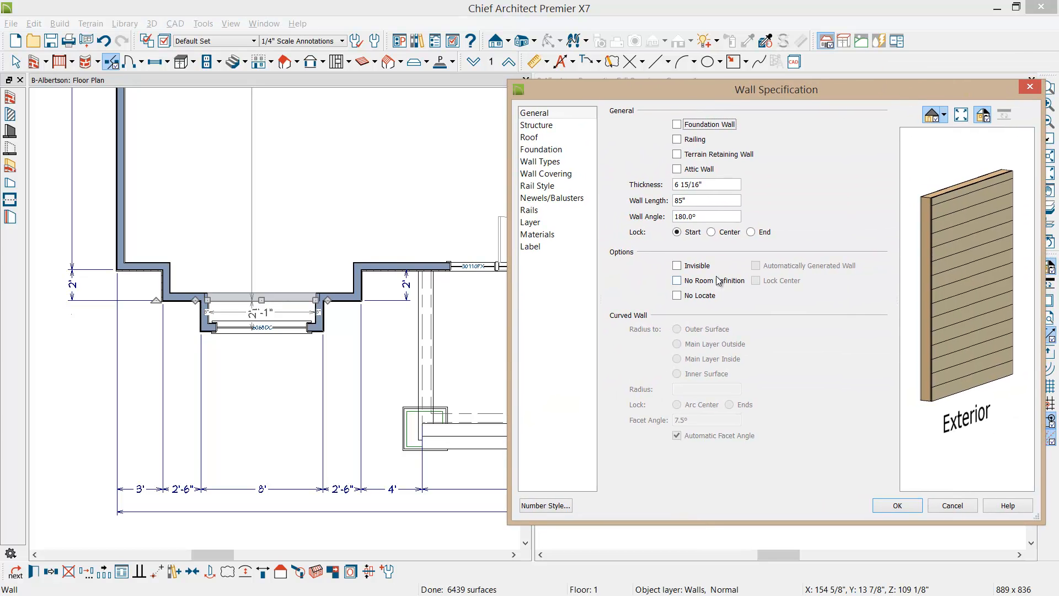
click(687, 266)
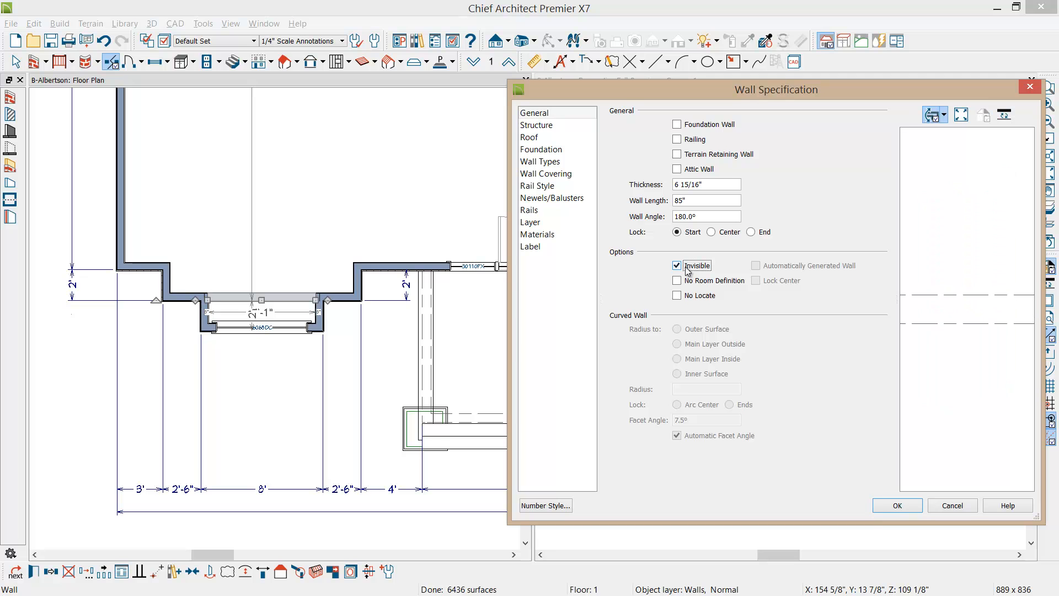
click(898, 506)
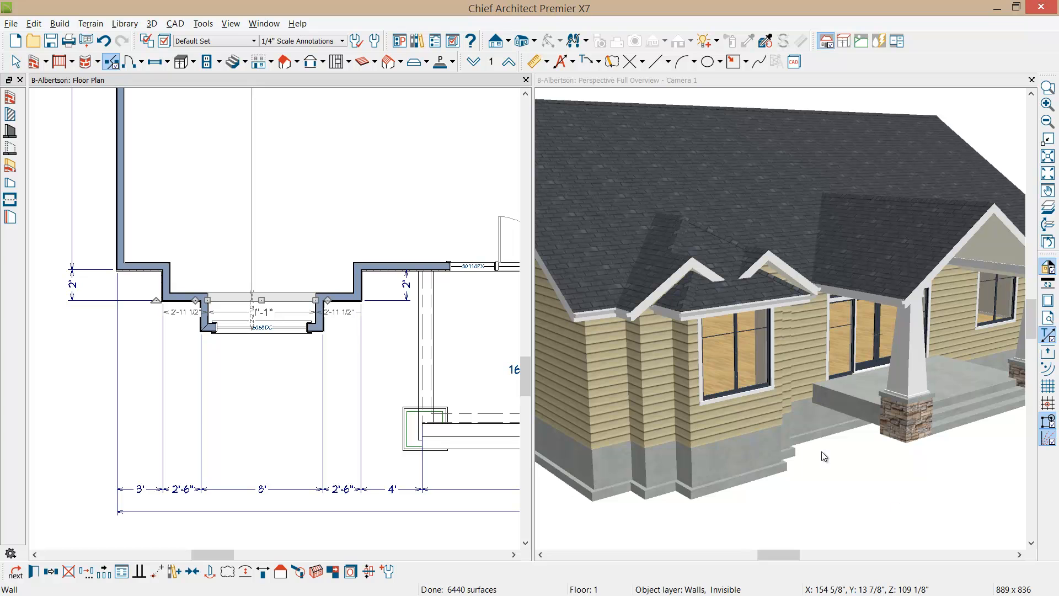
key(space)
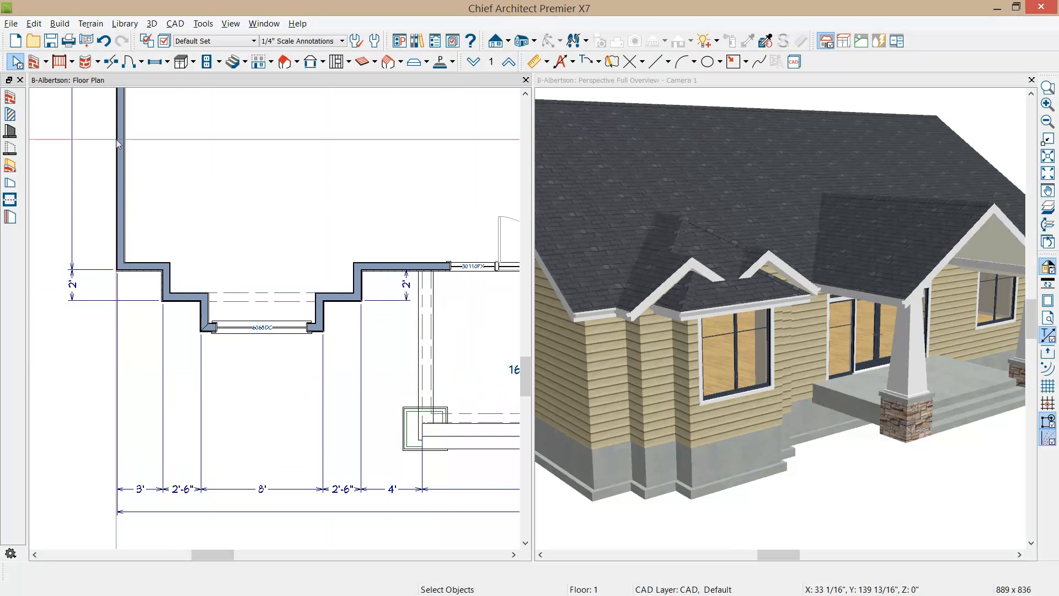
Step: Draw room dividers behind the front bay, enclosing a rectangle about 12'-7" wide and 7'-10" deep up to the house wall
click(11, 200)
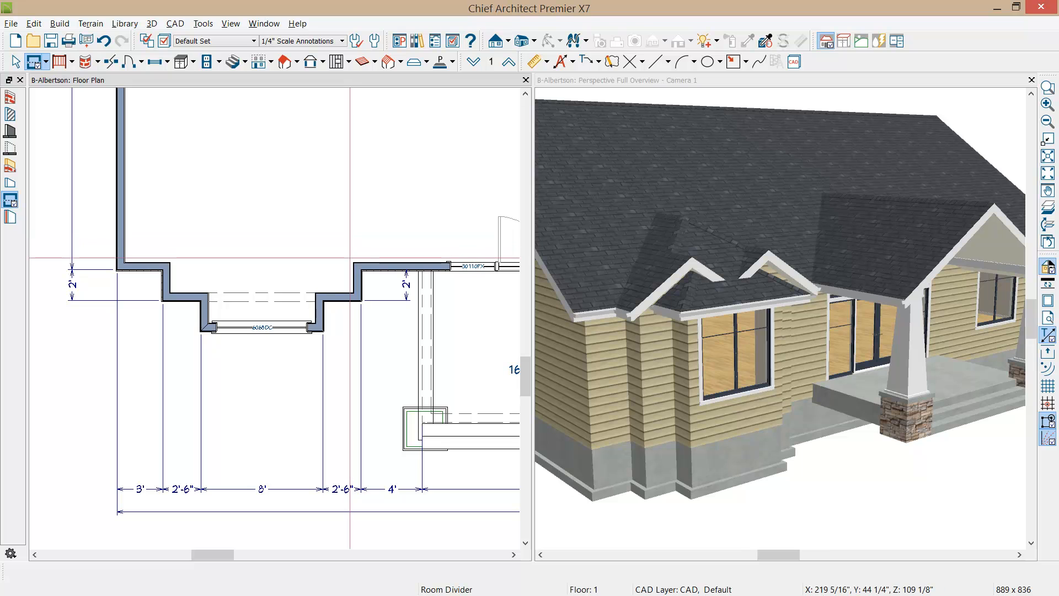
mouse_move(355, 265)
mouse_down()
mouse_move(360, 132)
mouse_move(165, 132)
mouse_move(168, 261)
mouse_up()
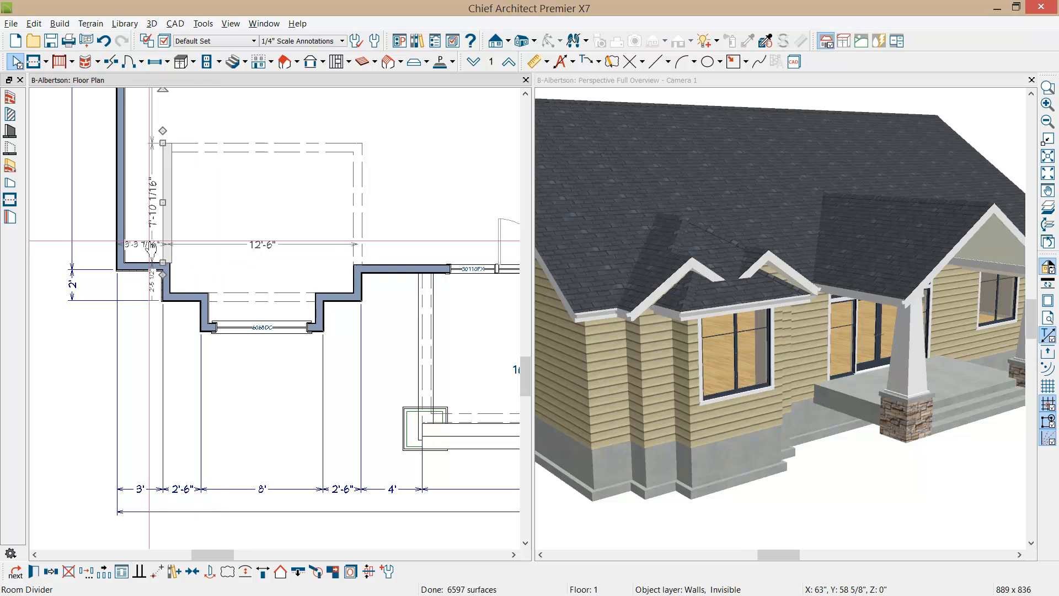
drag(163, 202, 163, 202)
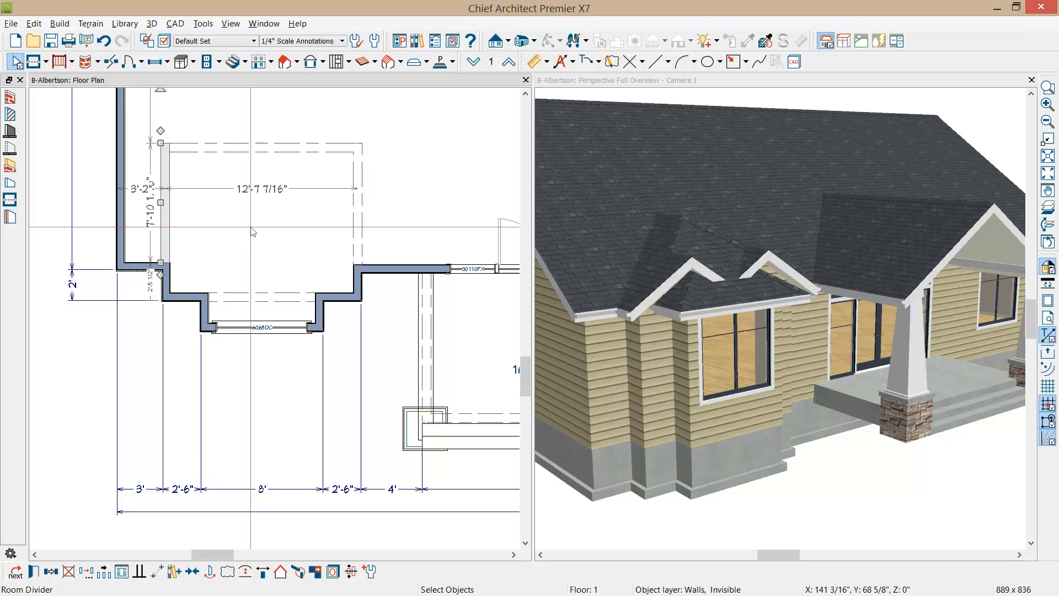
key(Delete)
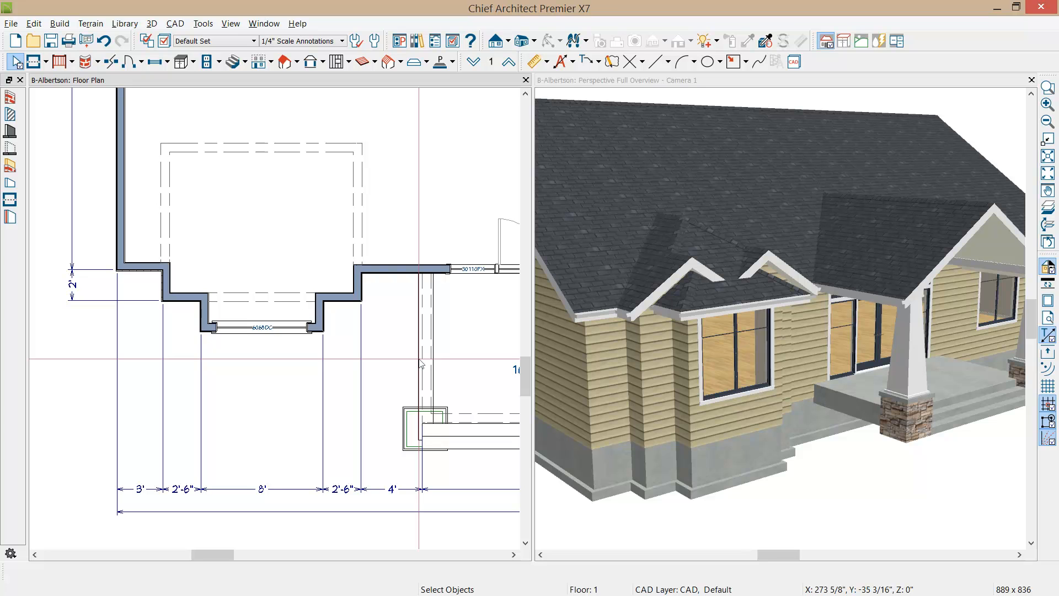
Step: Raise the rough ceiling height of the room area behind the front bay by 24"
click(305, 238)
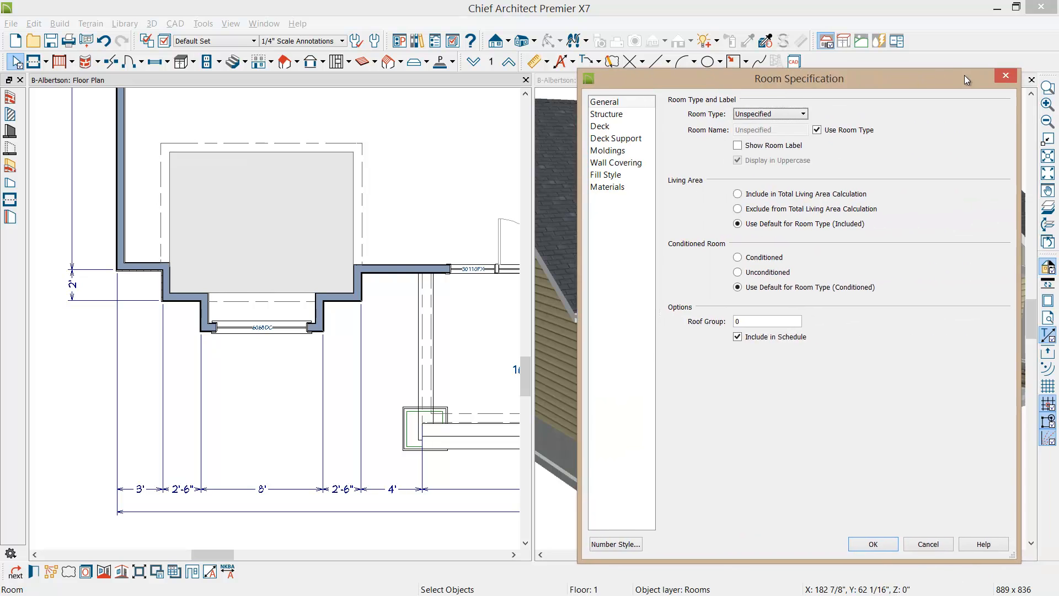
drag(964, 75, 878, 64)
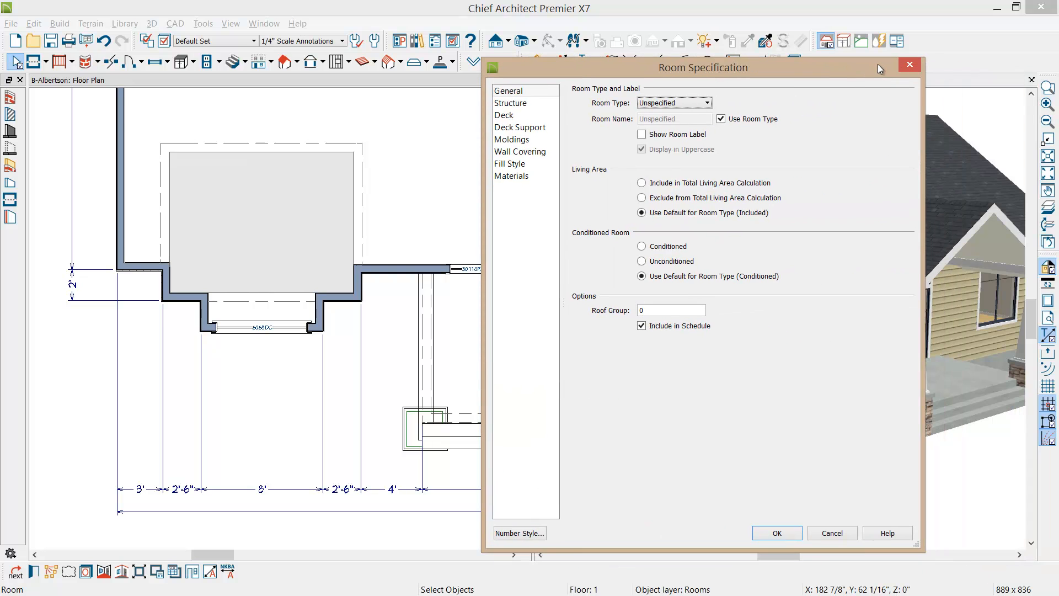
click(523, 109)
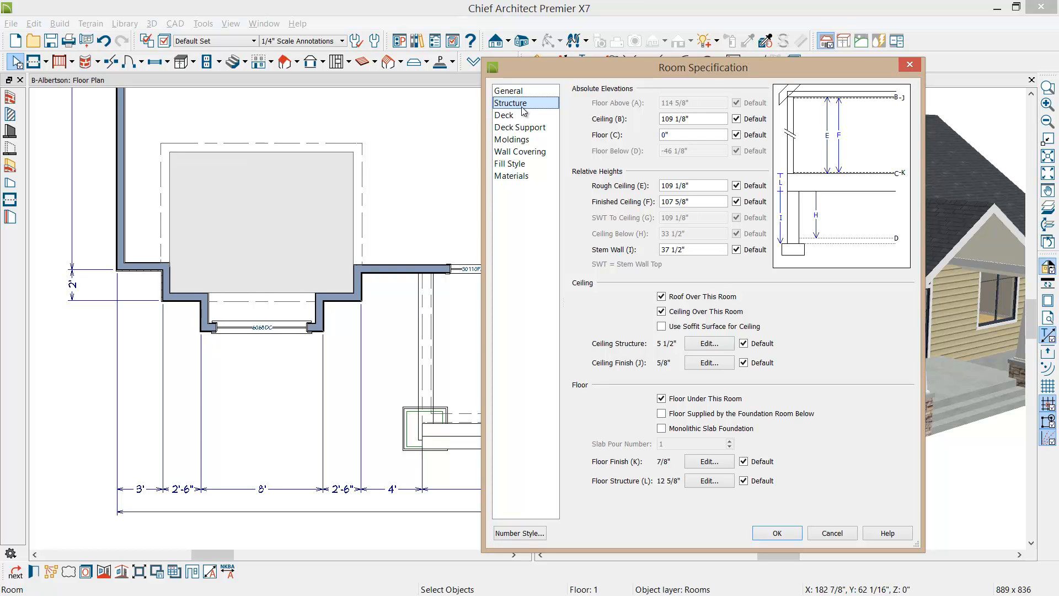
click(703, 188)
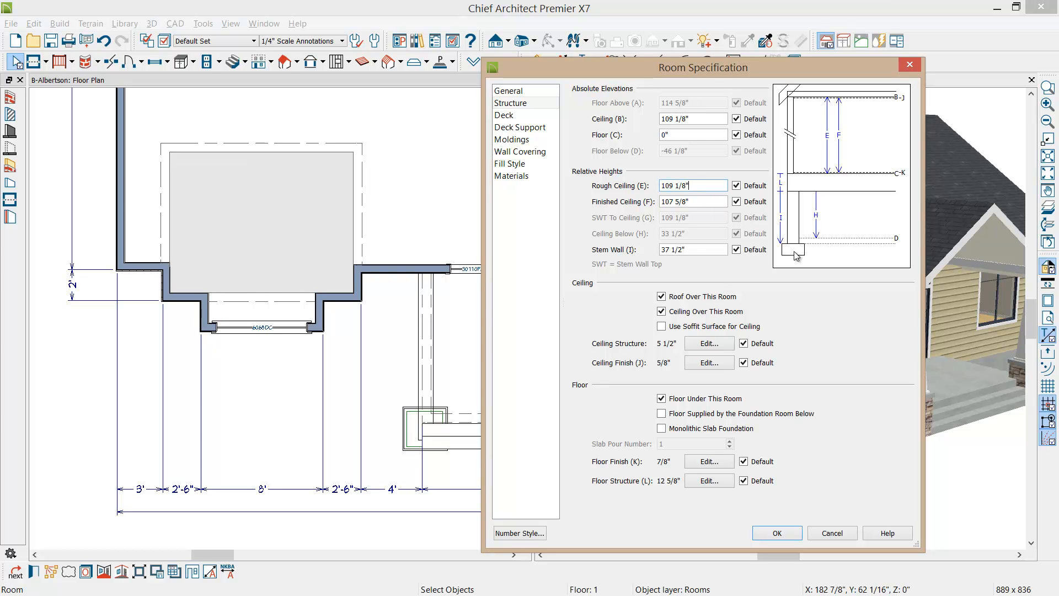
text(+24)
drag(756, 69, 424, 67)
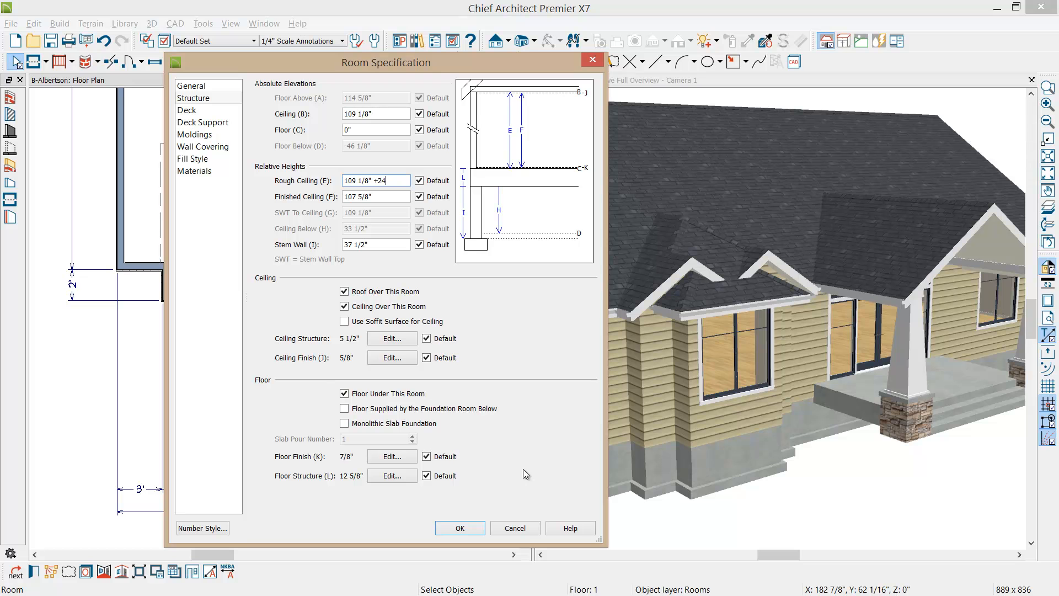
key(Tab)
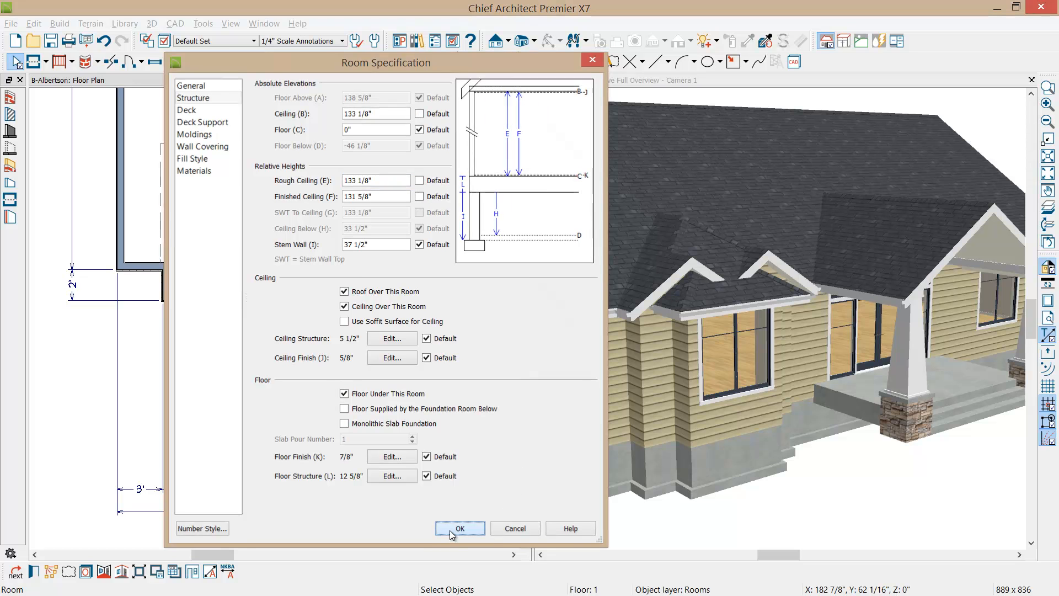
click(450, 530)
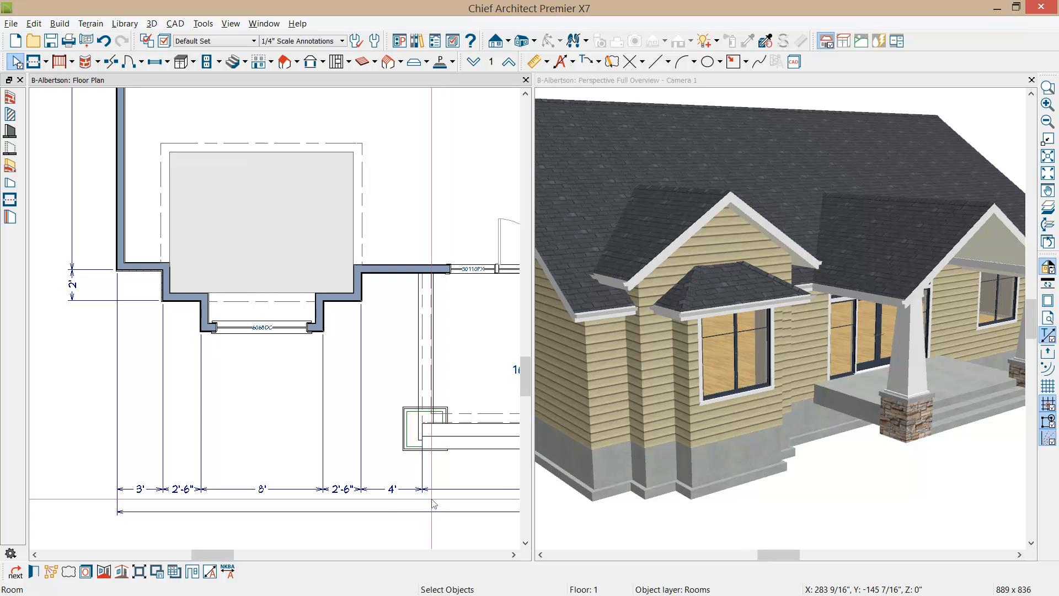
Step: Try the bump-out's front wall as a gable wall and change it back to a hip wall
click(314, 330)
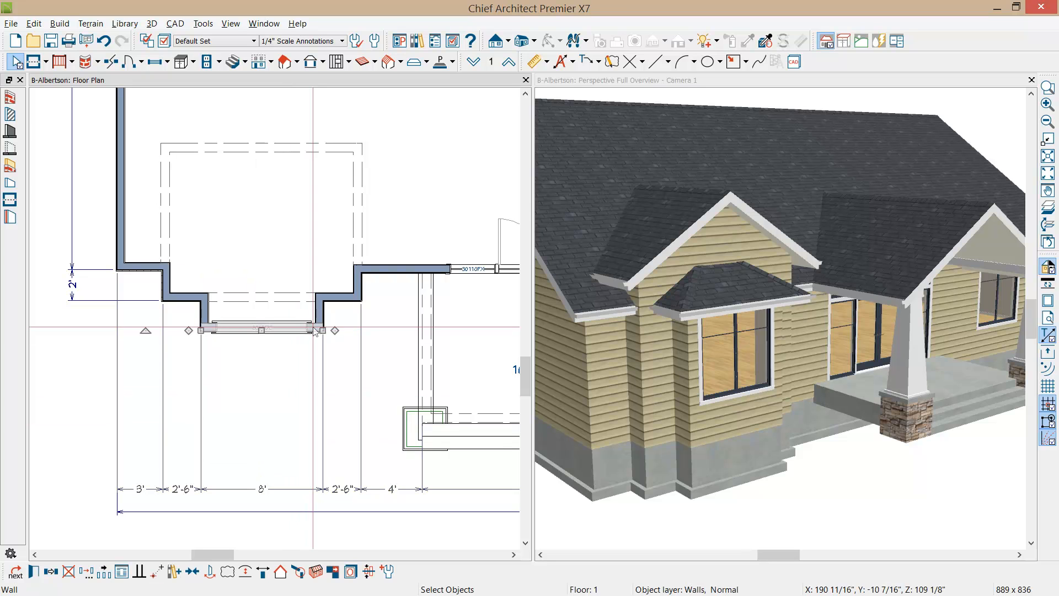
click(280, 572)
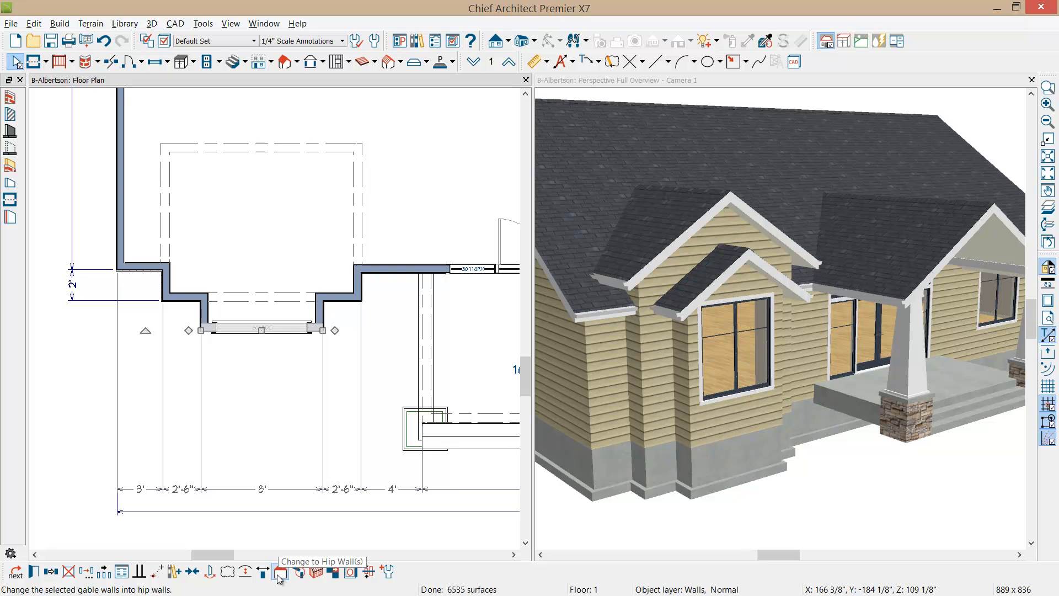
click(280, 572)
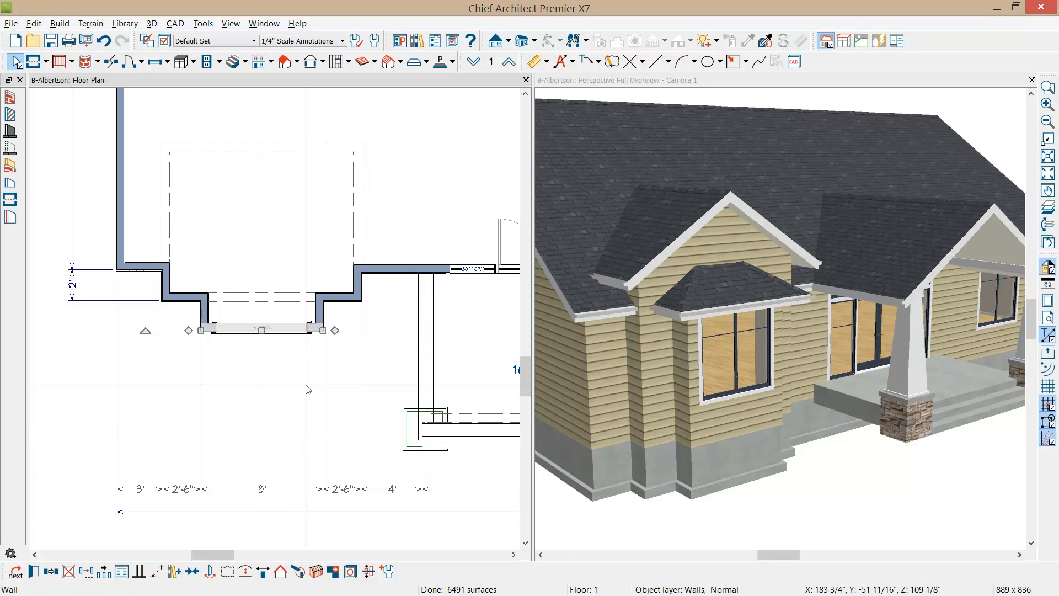
Step: Examine the Build Roof settings, including the roof styles and the default overhangs, and close them without changes
shift+click(320, 308)
shift+click(206, 315)
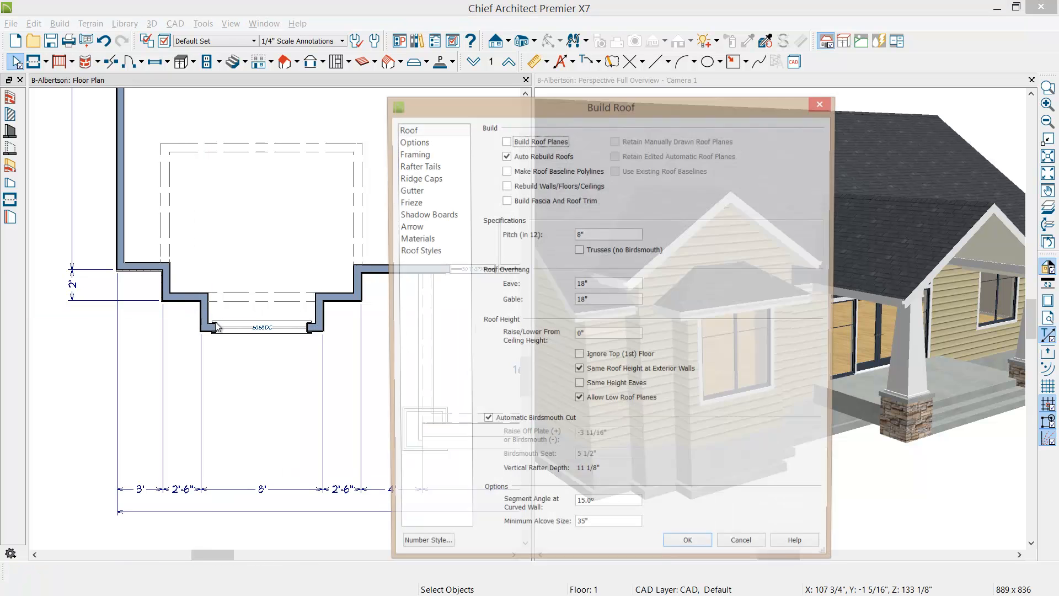
click(408, 252)
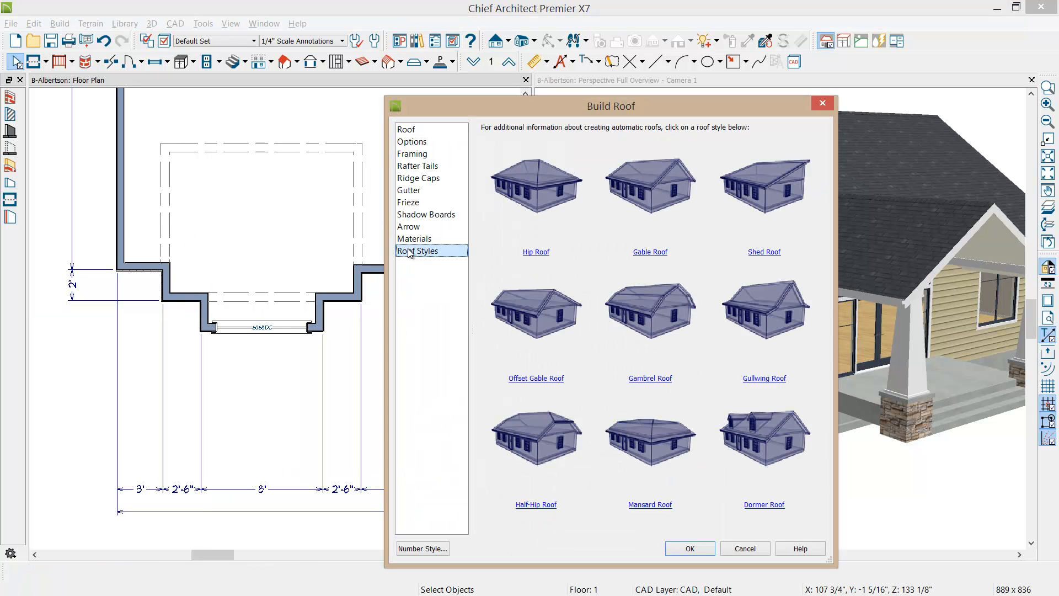
click(412, 130)
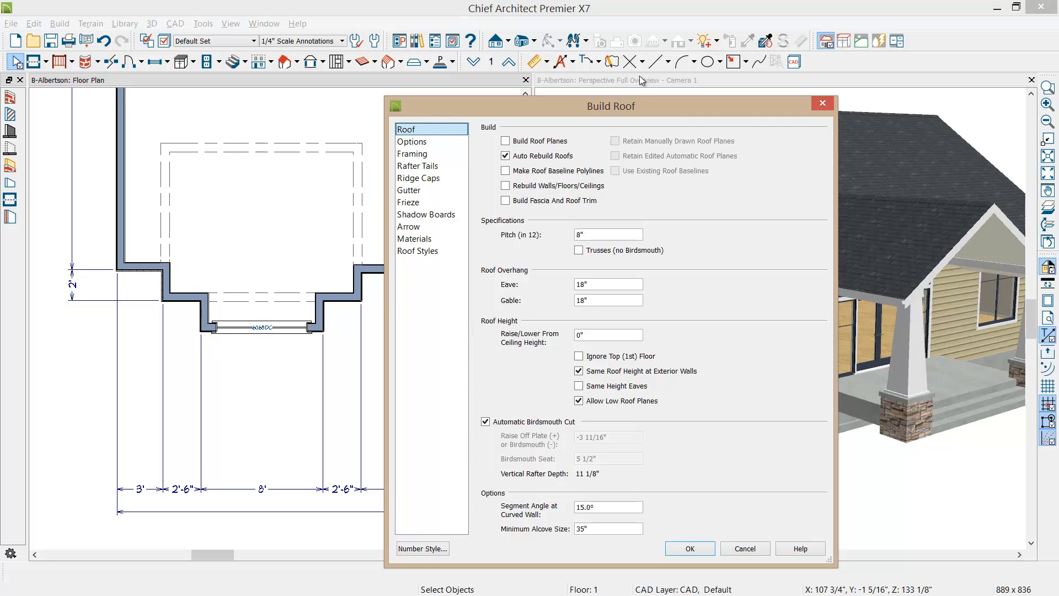
drag(675, 108, 483, 104)
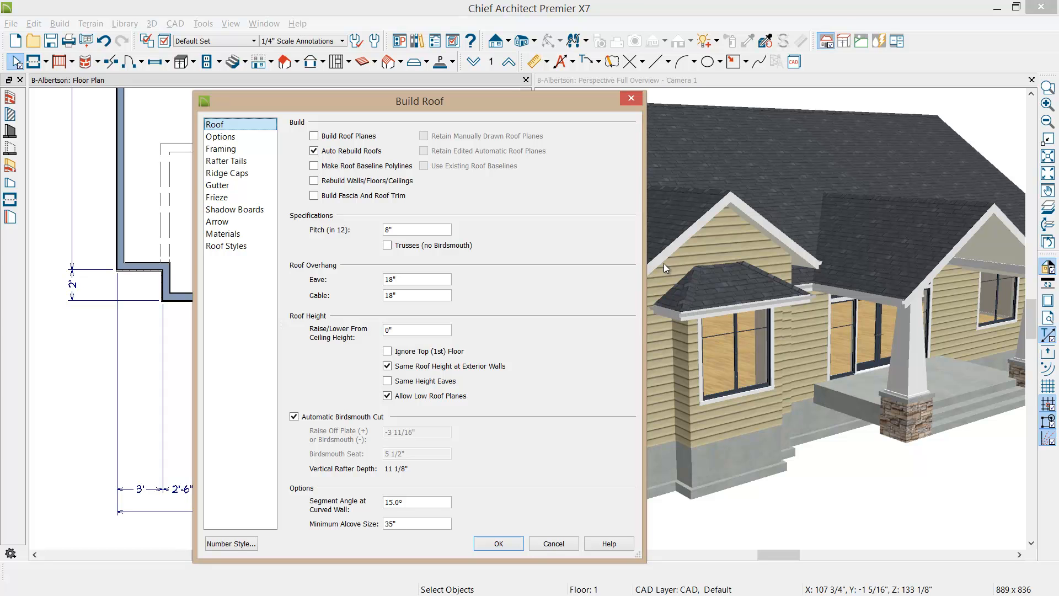
click(631, 100)
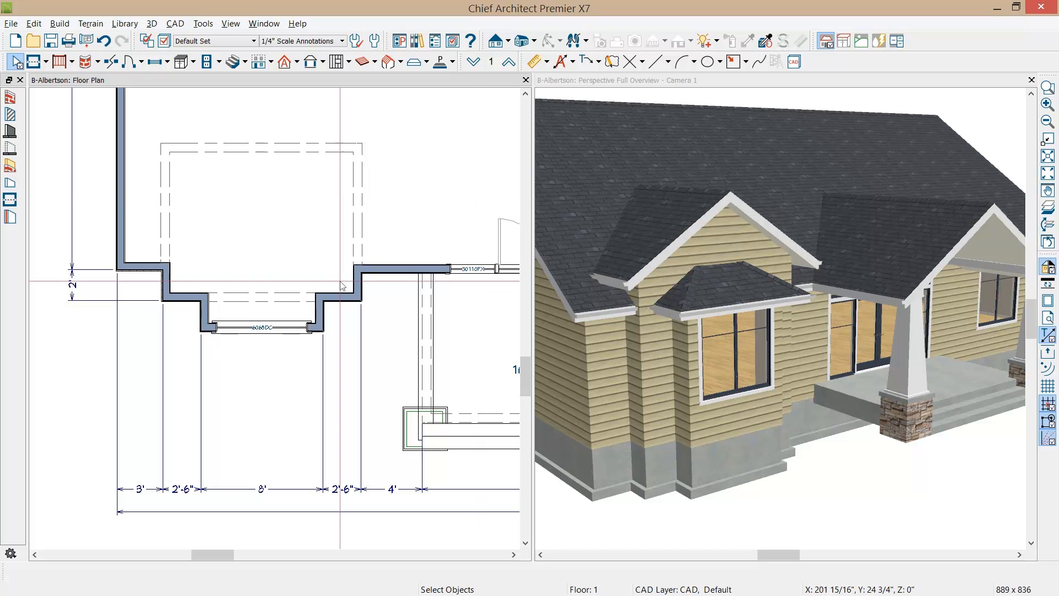
Step: Set the roof overhang length of the bump-out's front wall and two side walls to 8"
click(321, 313)
shift+click(314, 329)
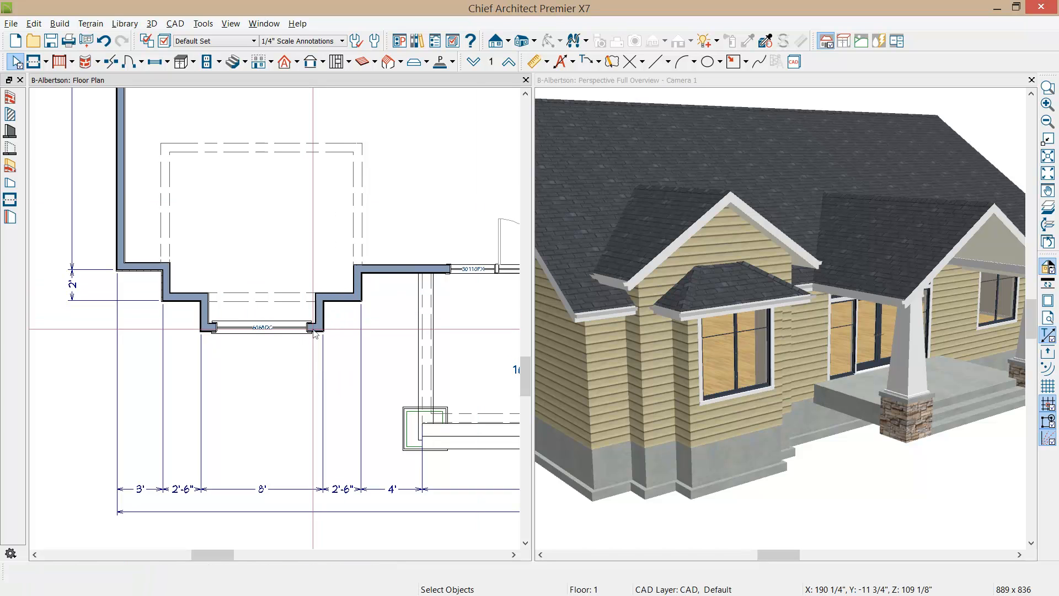
shift+click(209, 317)
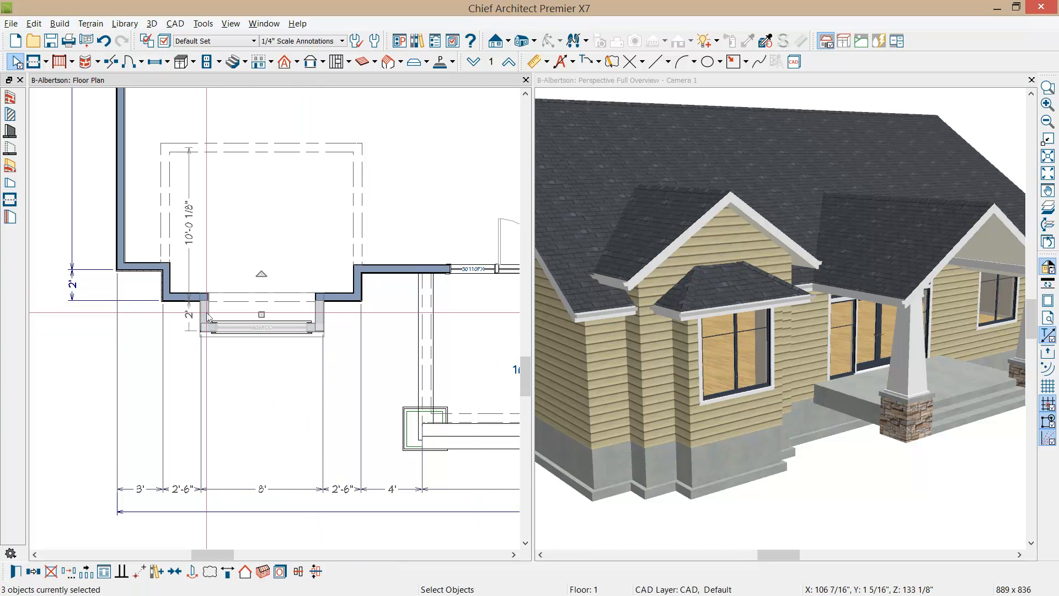
double_click(209, 317)
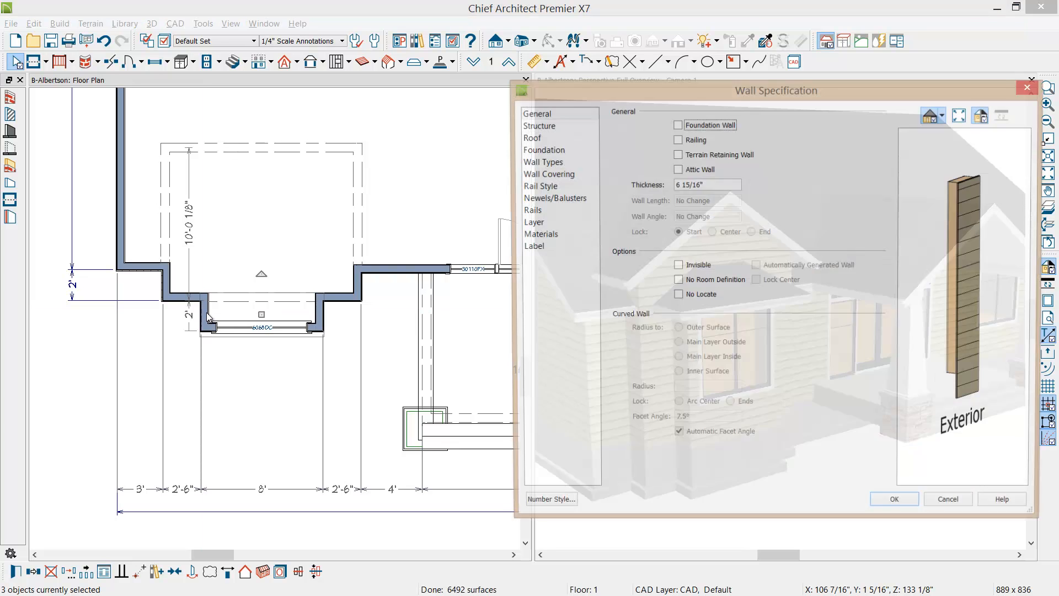
click(528, 138)
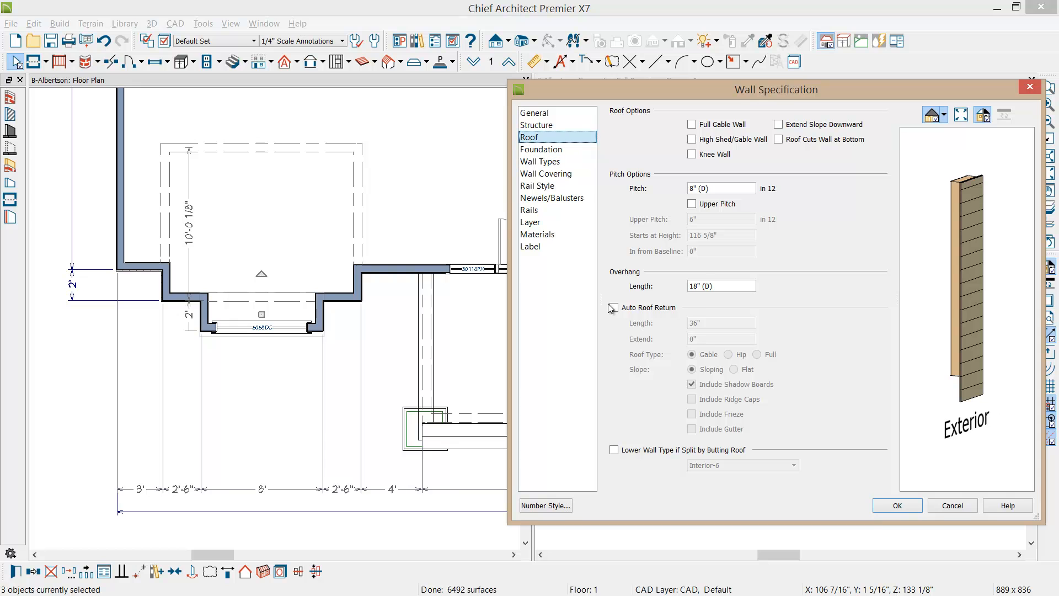
click(723, 286)
text(8)
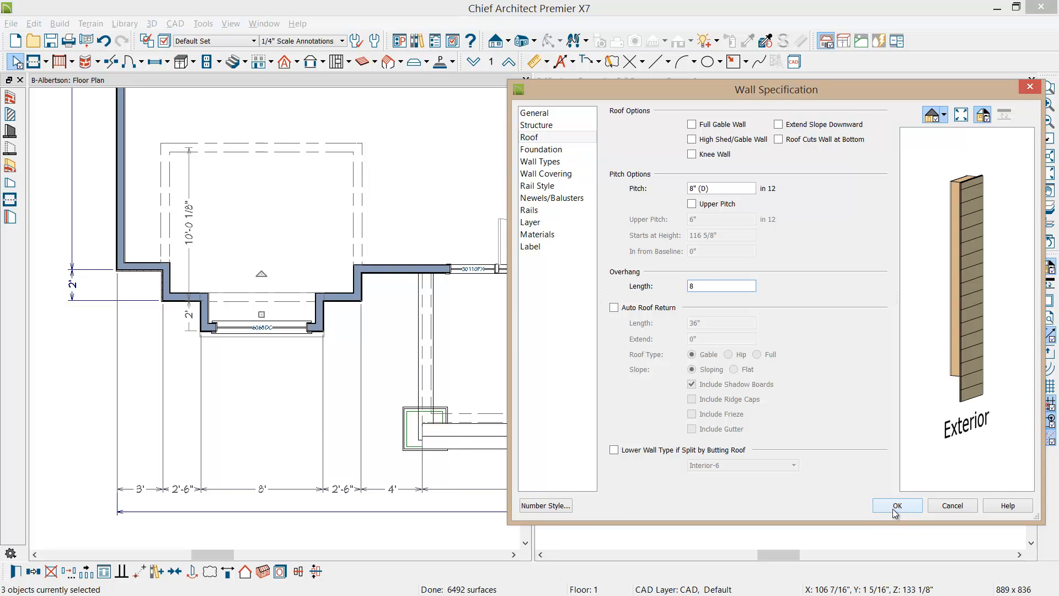
drag(803, 87, 410, 89)
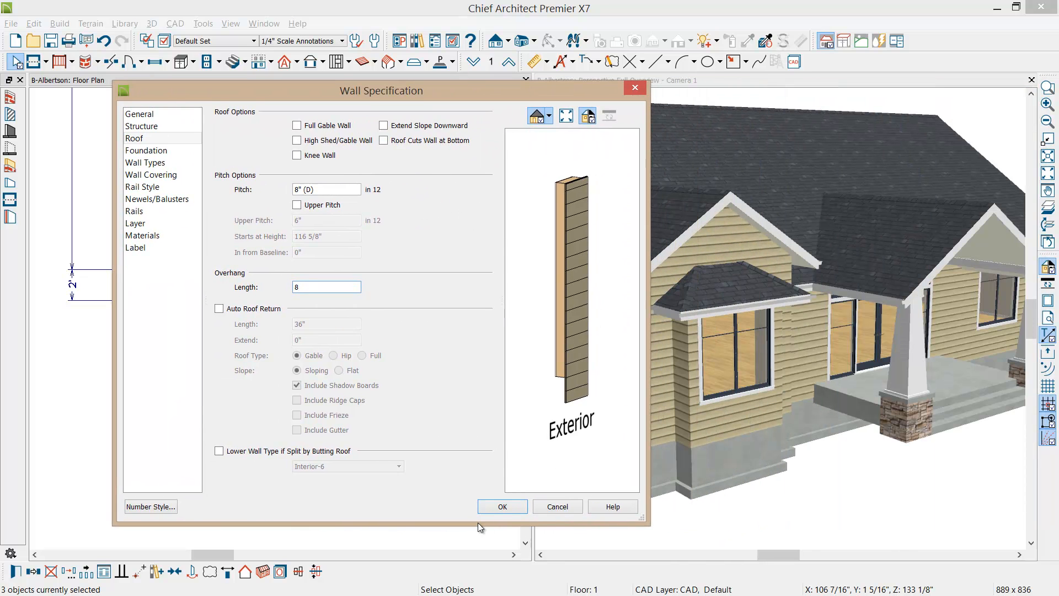
click(502, 507)
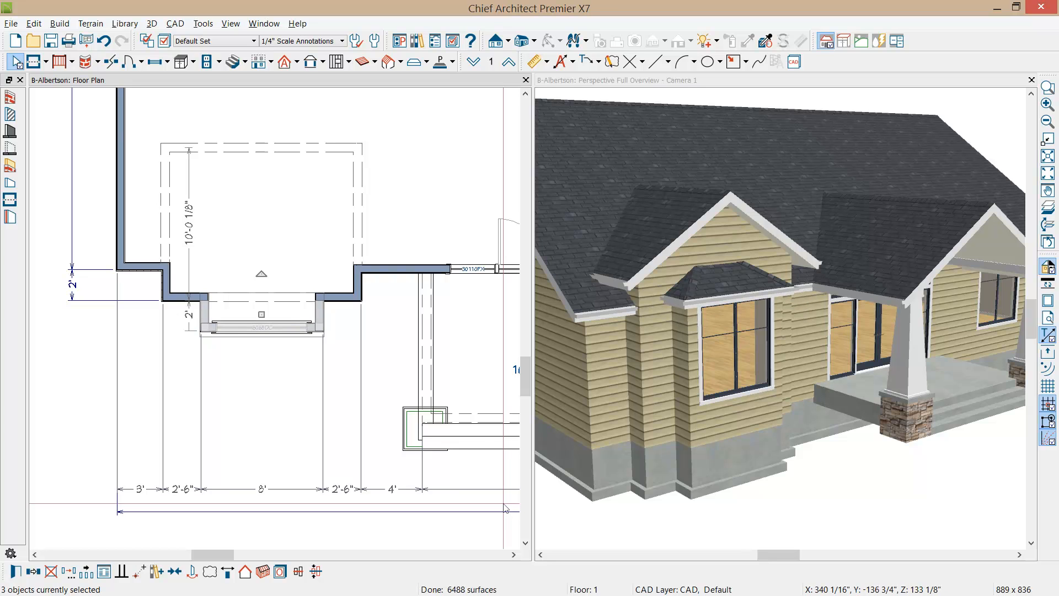
Step: Change the two side walls of the bump-out to gable walls
click(322, 315)
click(322, 316)
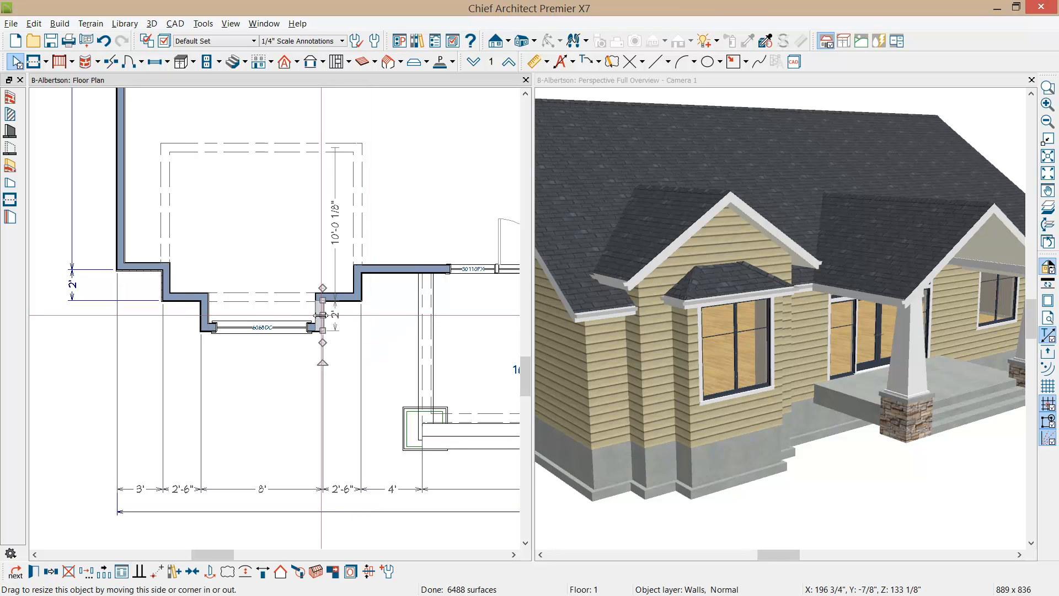
shift+click(204, 318)
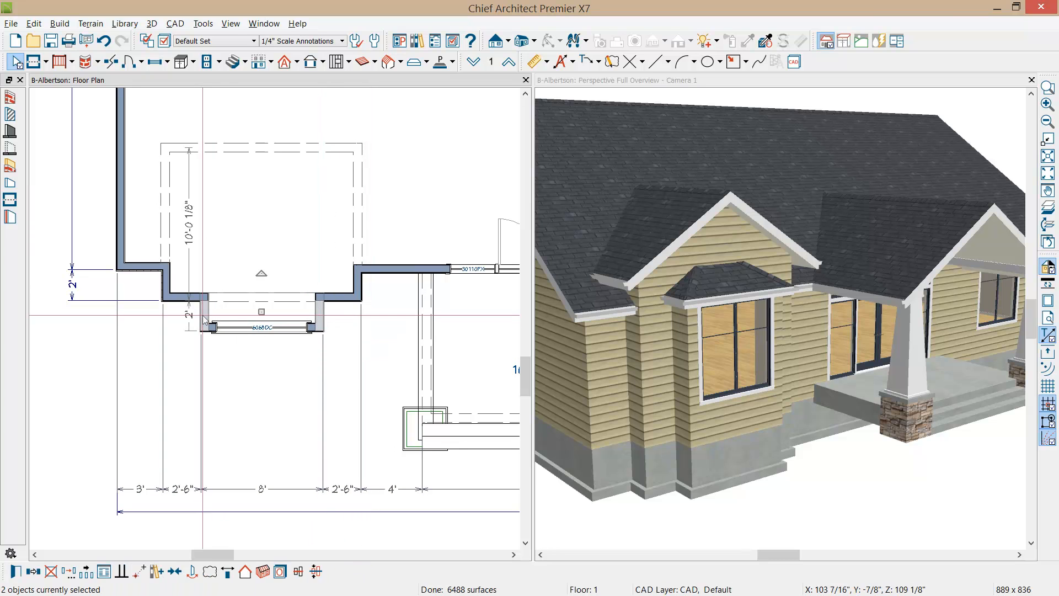
click(245, 572)
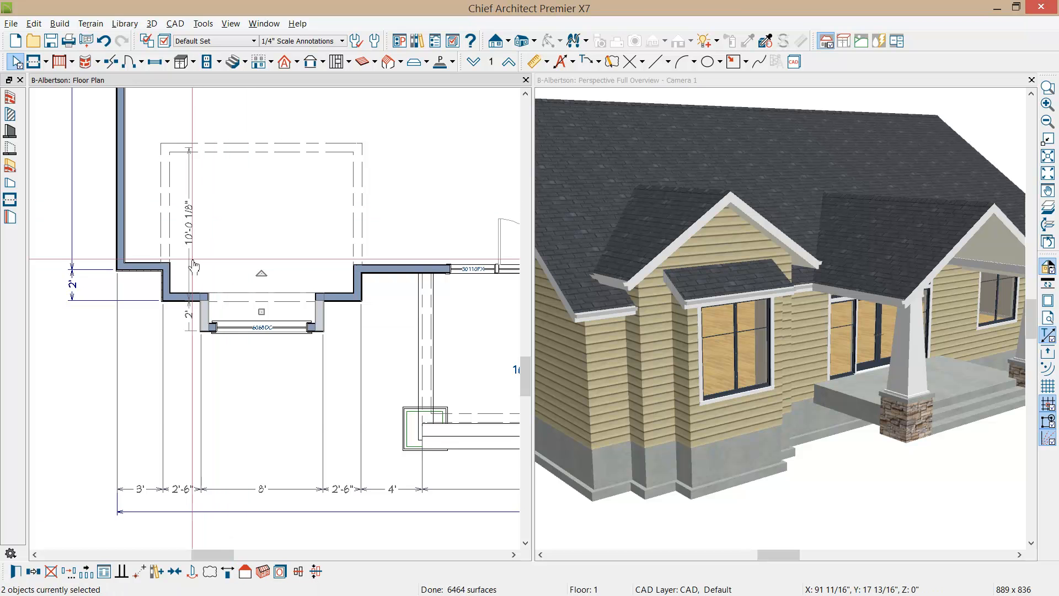
Step: Check the Full Gable Wall roof option of the bump-out's two side walls and keep it enabled
click(14, 572)
click(157, 138)
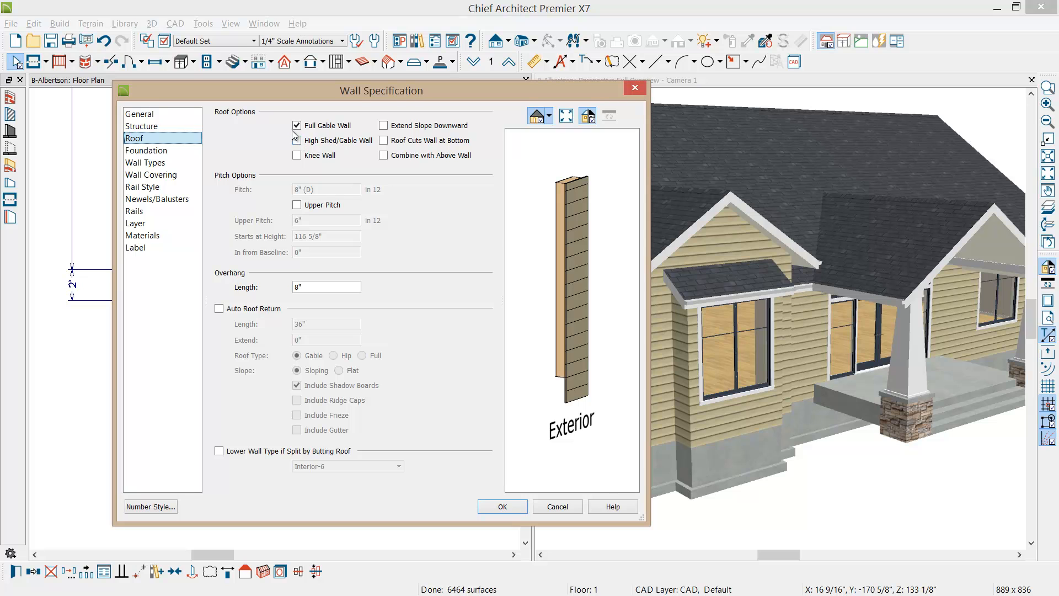
click(298, 125)
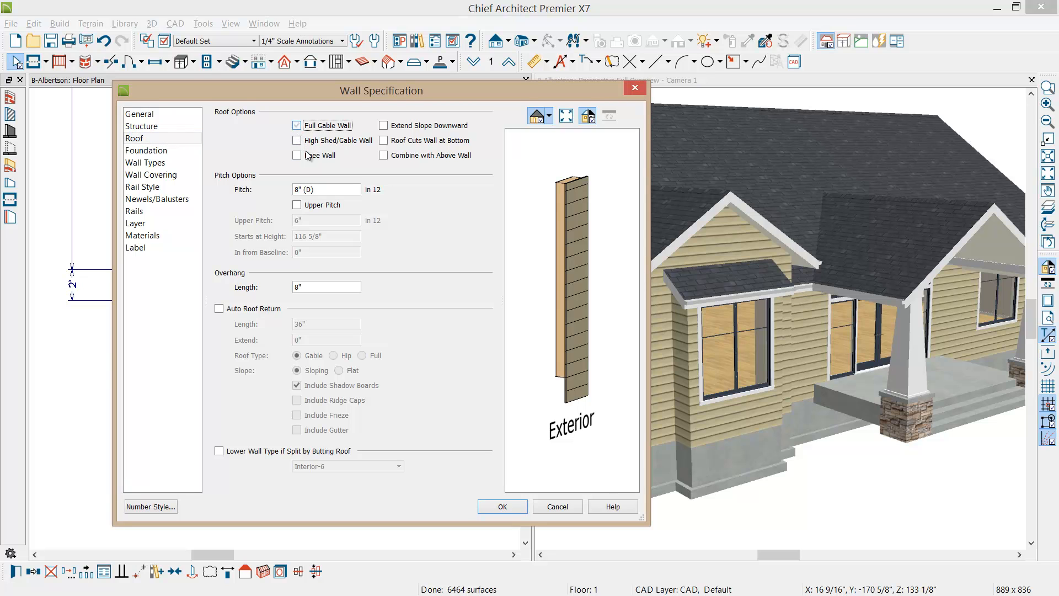
click(297, 126)
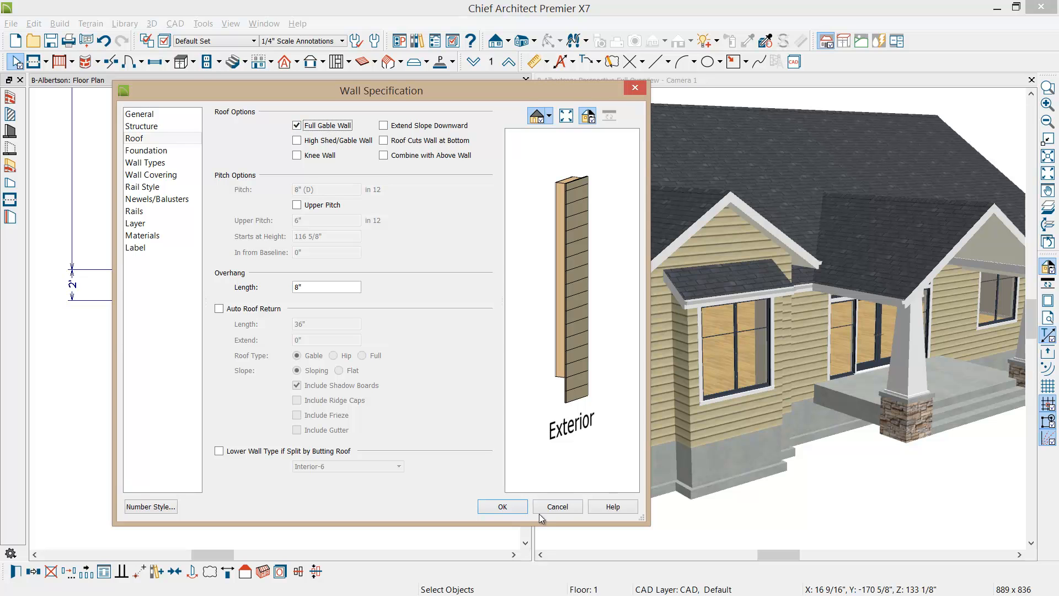
click(502, 507)
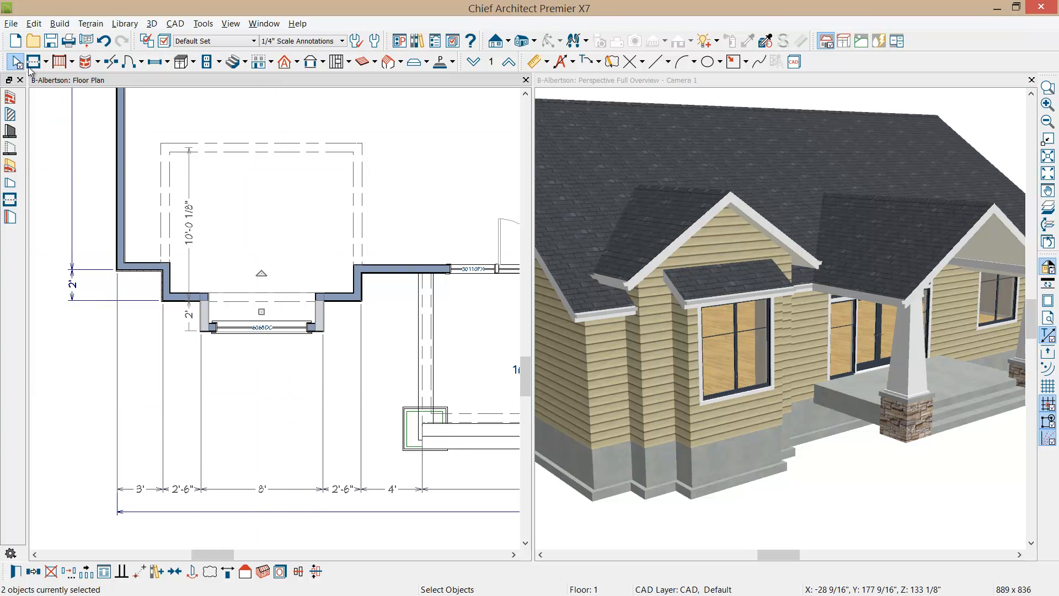
Step: Create a mirrored copy of the bay walls, bump-out, window and room dividers about the centre of the porch entry door
click(10, 98)
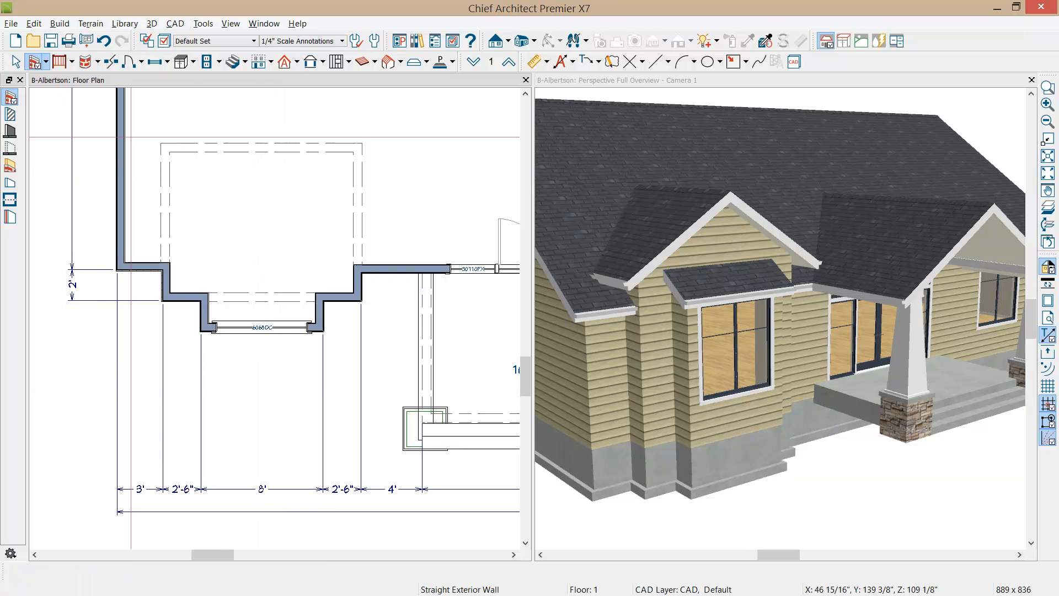
drag(149, 125, 385, 355)
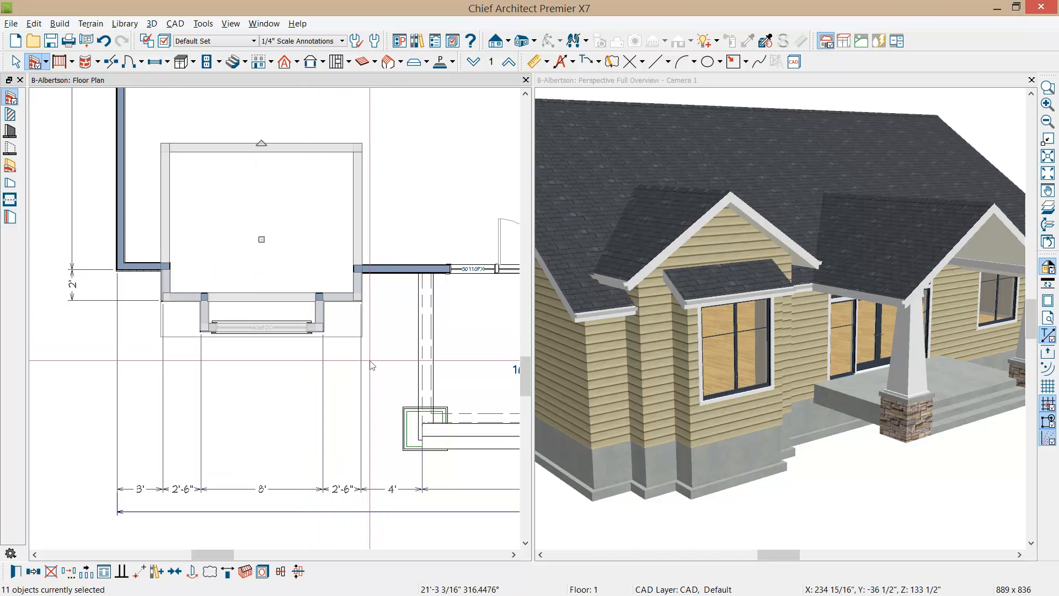
scroll(371, 361, down, 3)
middle_drag(377, 356, 197, 349)
click(33, 571)
click(34, 574)
click(51, 571)
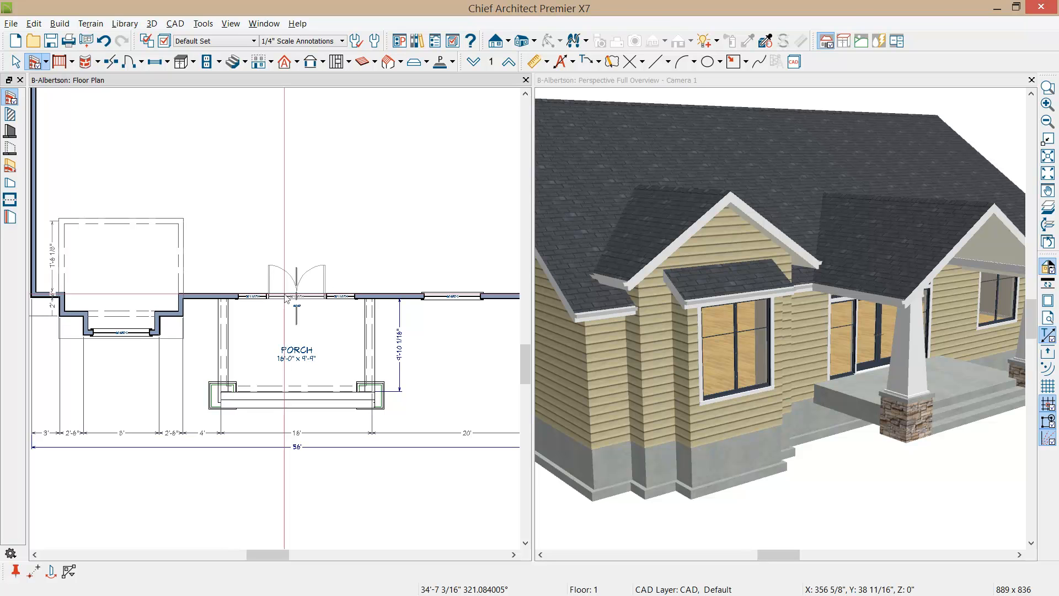
click(287, 299)
Step: Turn off the temporary dimensions for working on the mirrored bay in the floor plan
drag(852, 246, 691, 253)
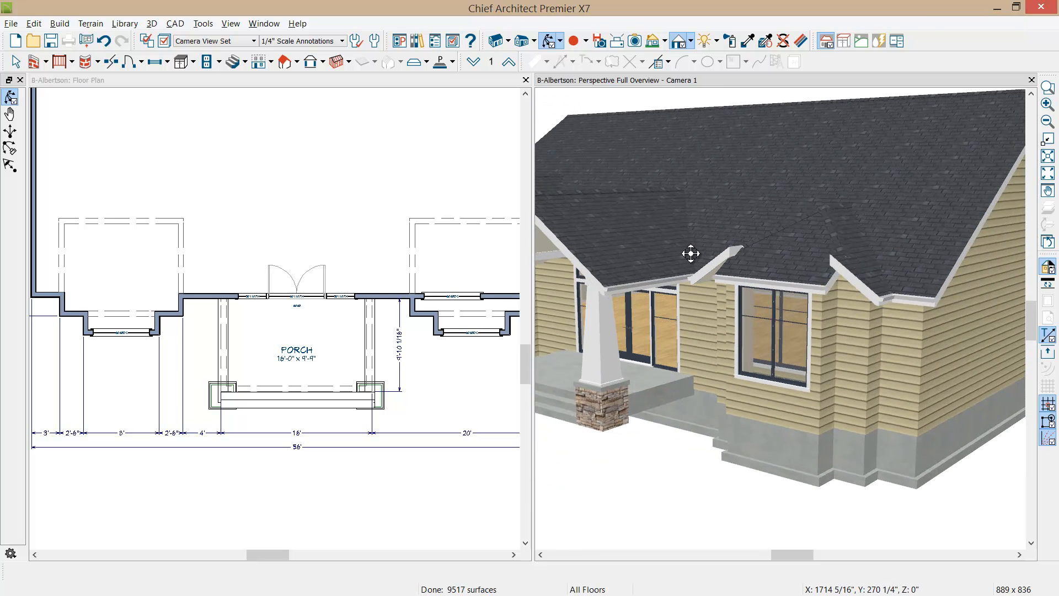
middle_drag(434, 301, 242, 322)
scroll(281, 319, up, 2)
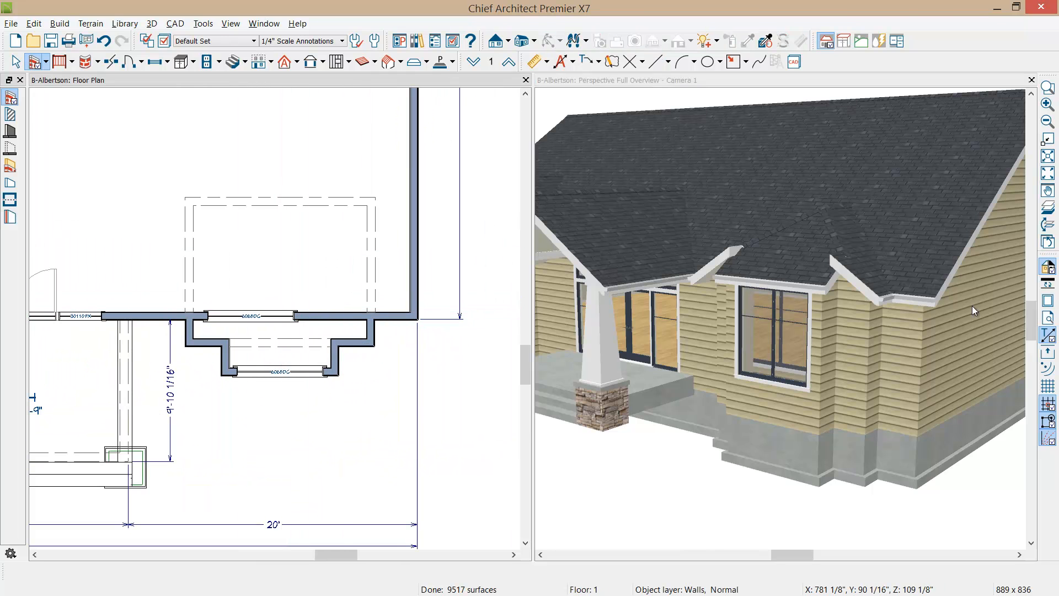
click(1047, 335)
Step: Break the main front wall at both side walls of the mirrored bay and delete the section between them, including its window
middle_drag(305, 346, 286, 365)
scroll(253, 339, up, 1)
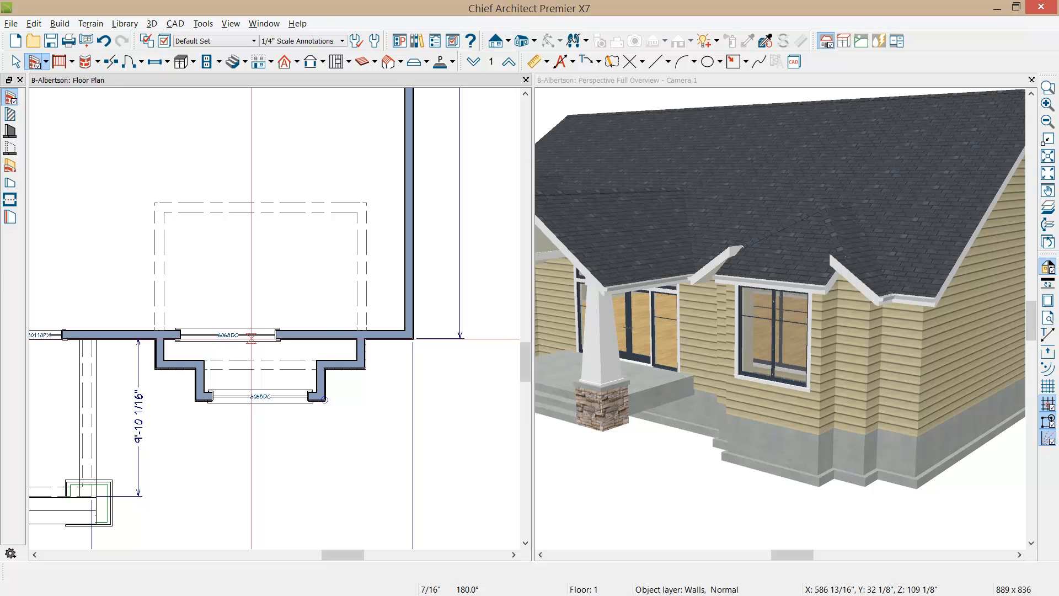
click(342, 335)
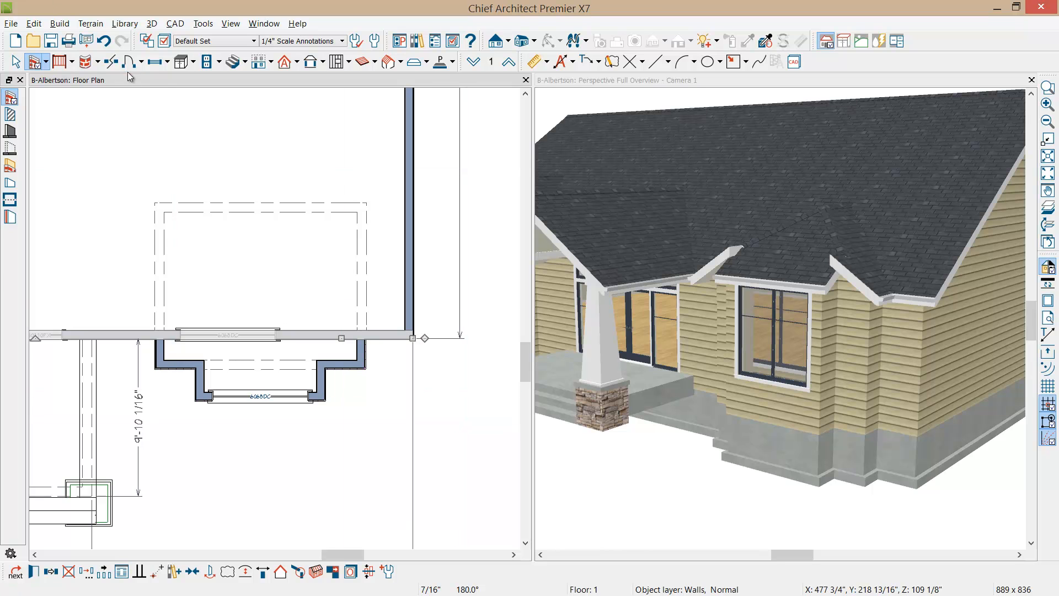
click(111, 61)
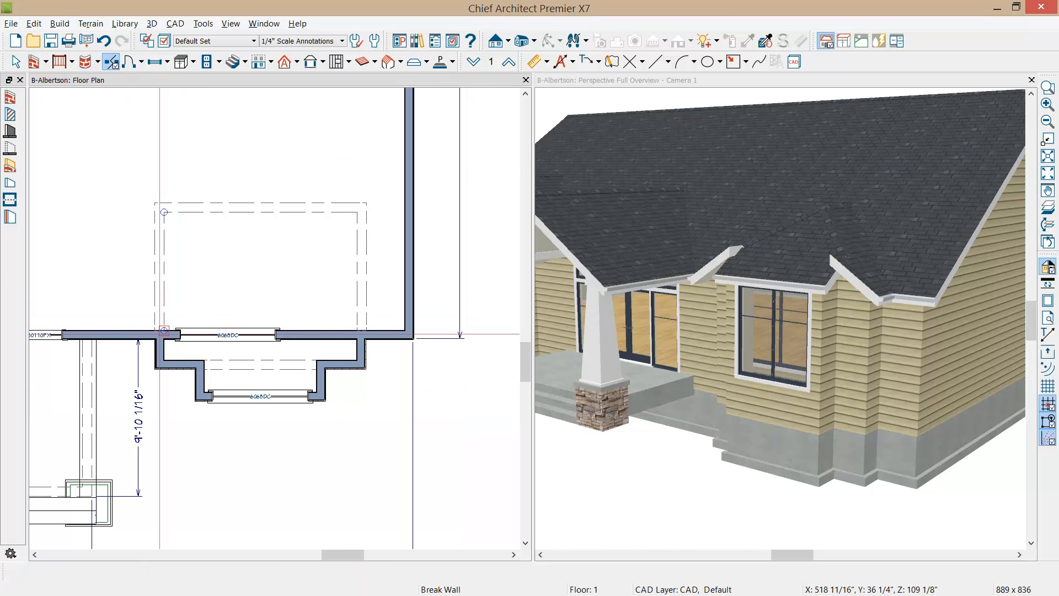
click(163, 331)
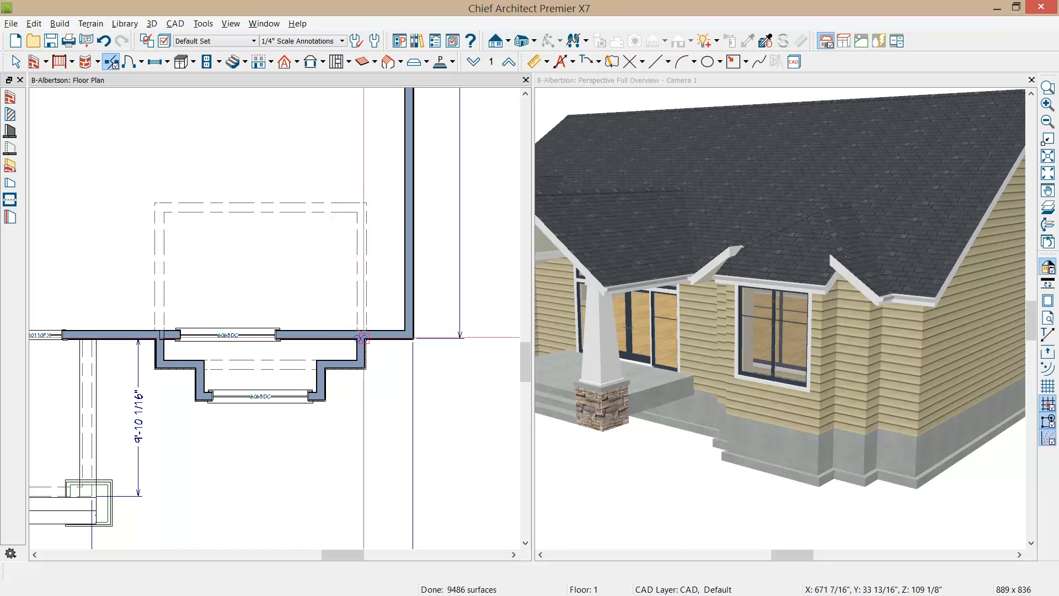
click(362, 336)
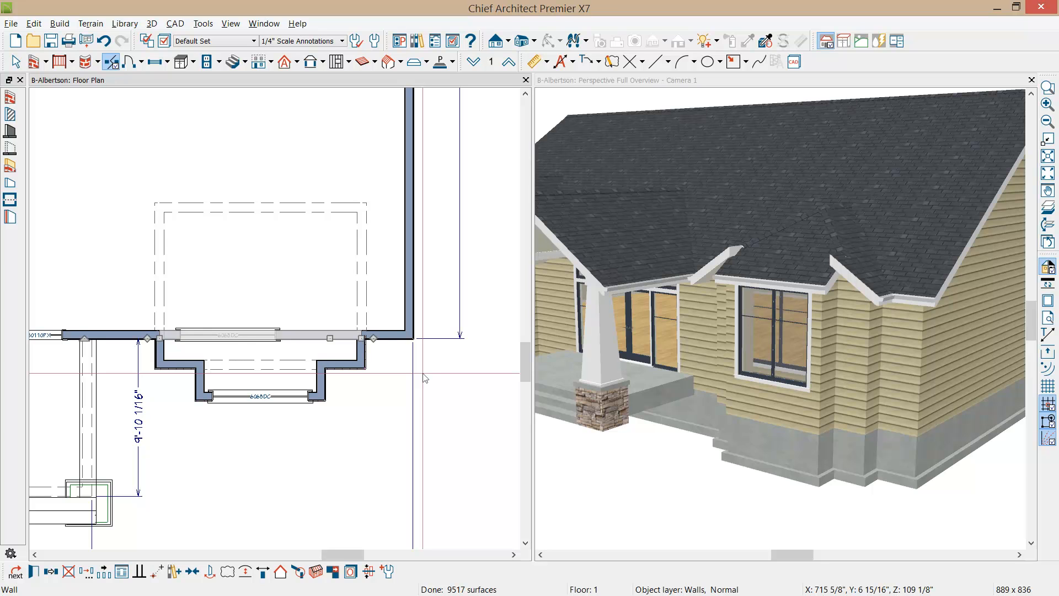
key(Delete)
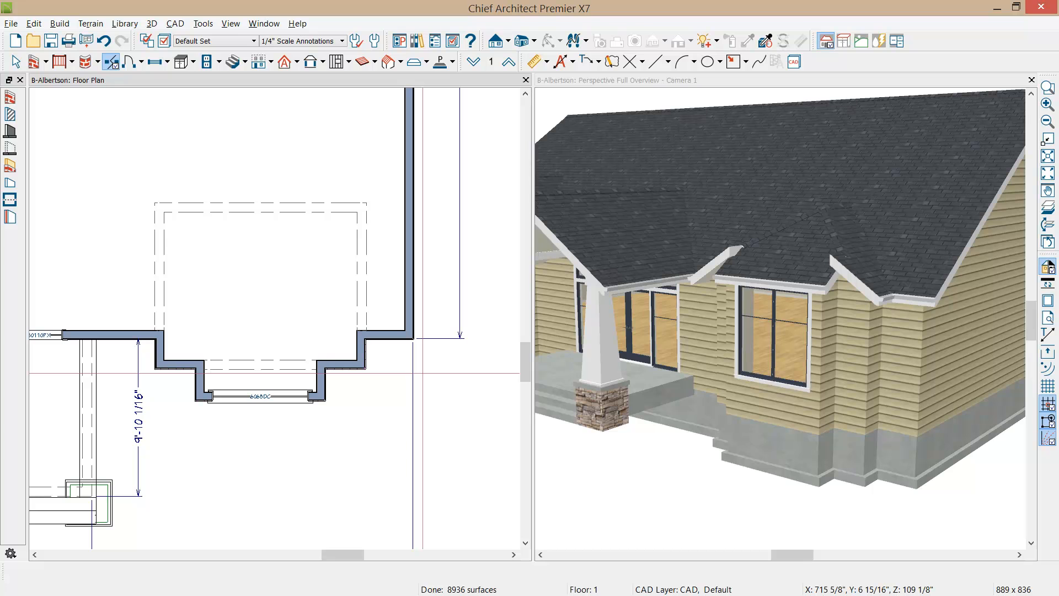
Step: Raise the rough ceiling of the mirrored bay room by 24" to 133 1/8"
click(230, 313)
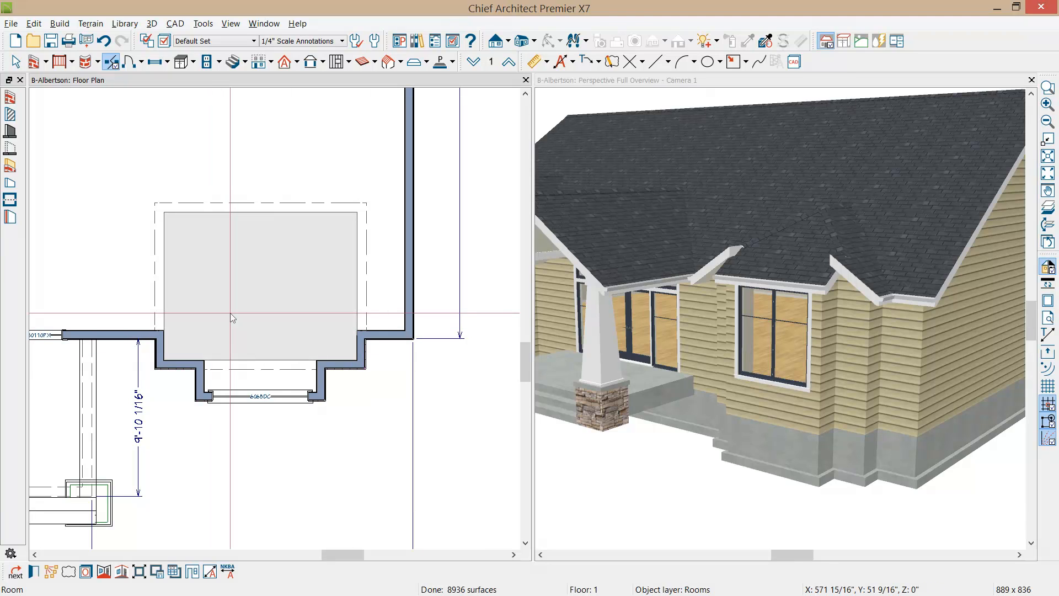
double_click(230, 313)
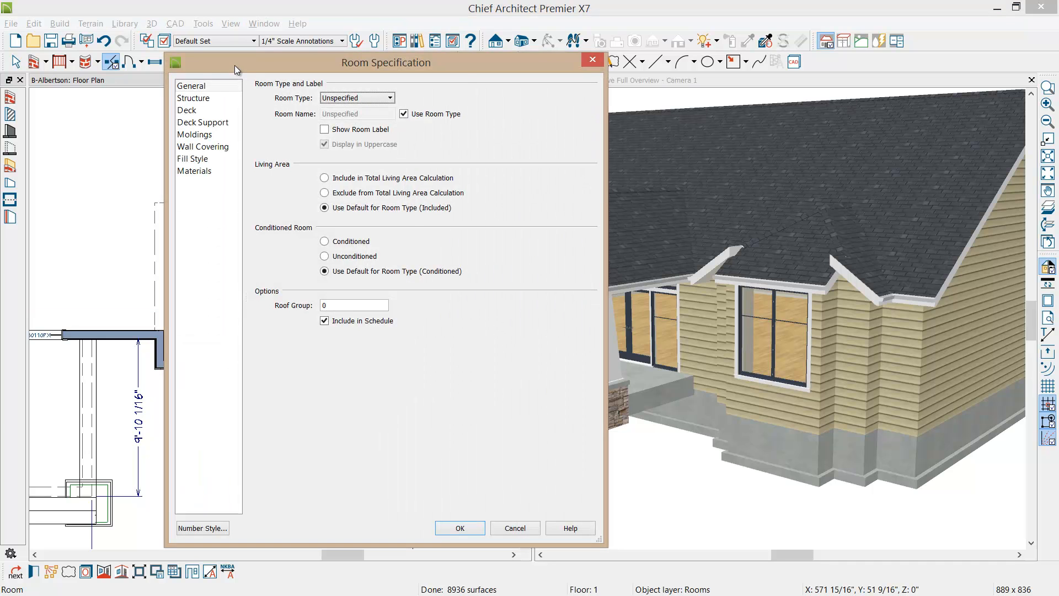
click(205, 98)
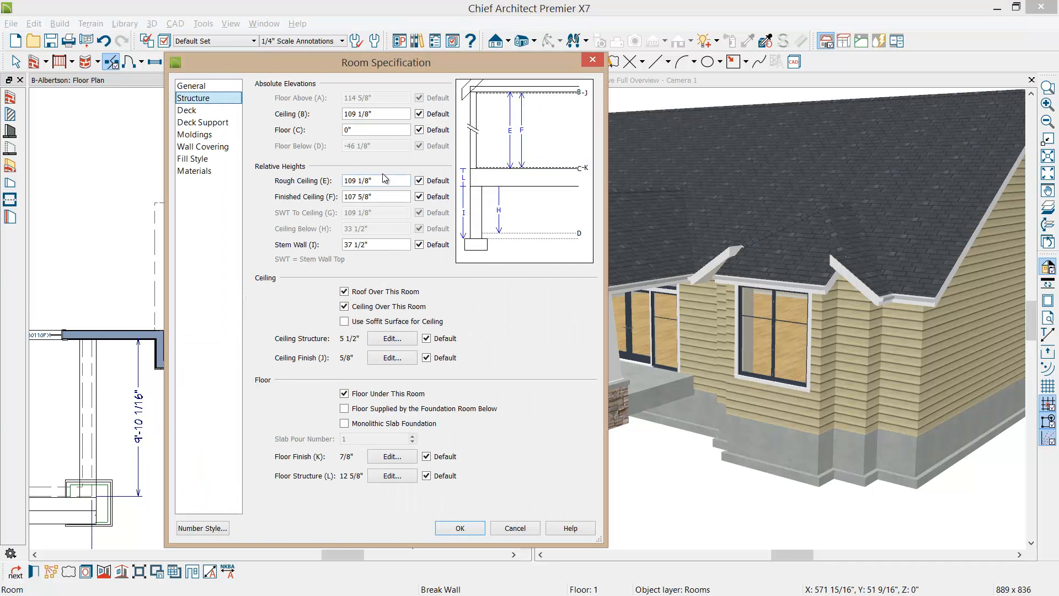
click(397, 181)
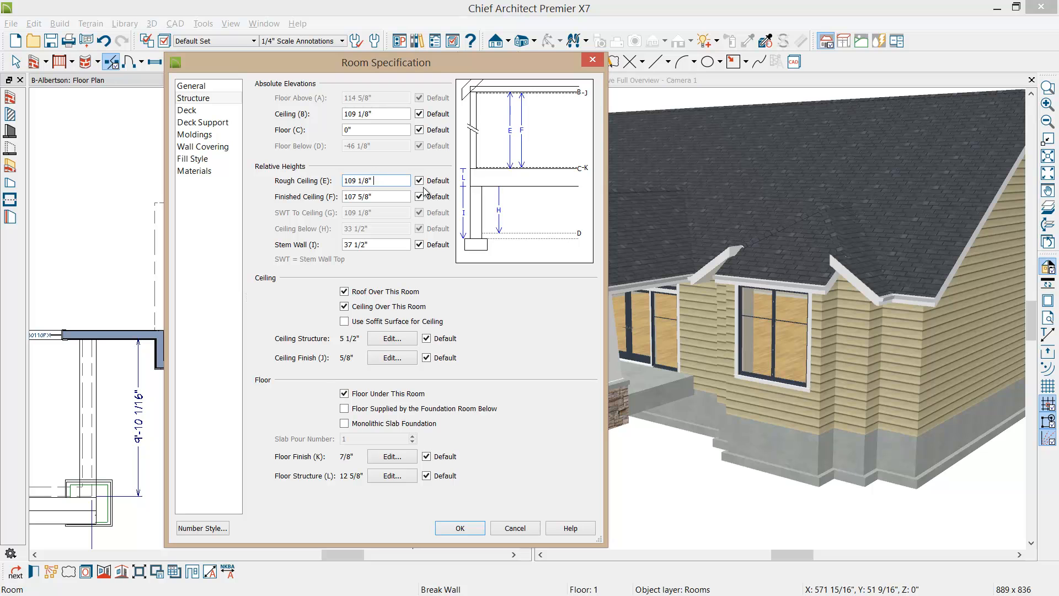
text(+24)
key(Tab)
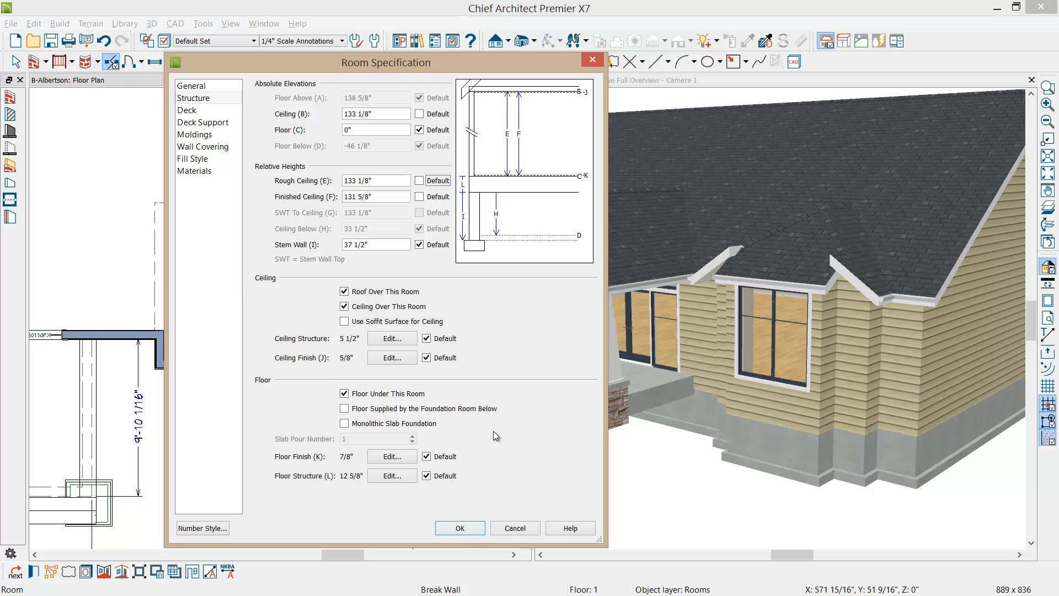
click(461, 527)
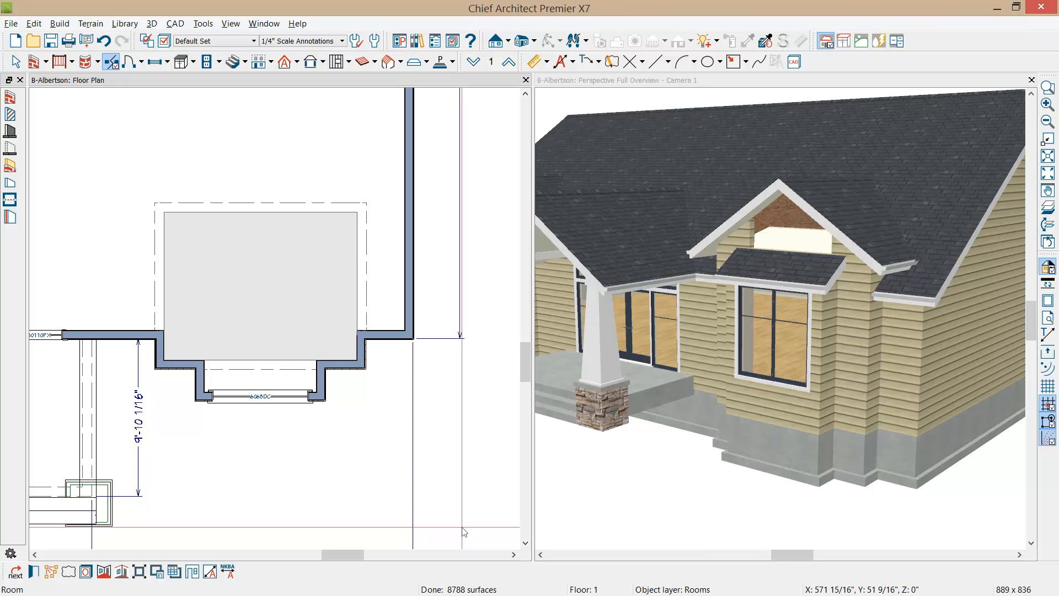
Step: On the attic floor, extend the mirrored bay's short attic wall across to its opposite piece to close the gable, accepting the wall's retention
middle_drag(242, 369, 283, 368)
scroll(241, 372, down, 1)
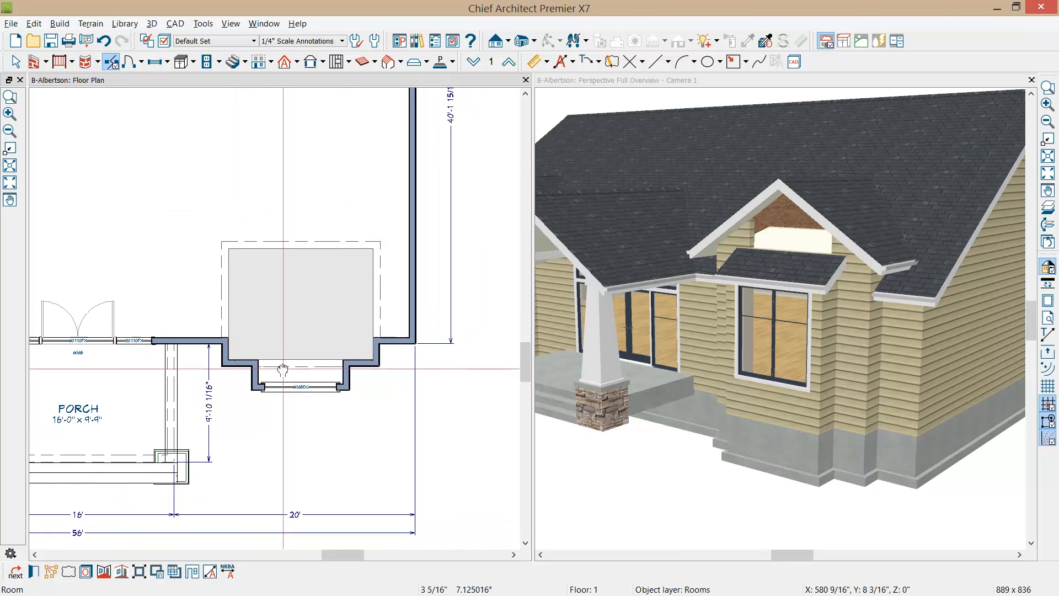
scroll(283, 369, down, 5)
middle_drag(177, 367, 302, 370)
scroll(303, 371, down, 1)
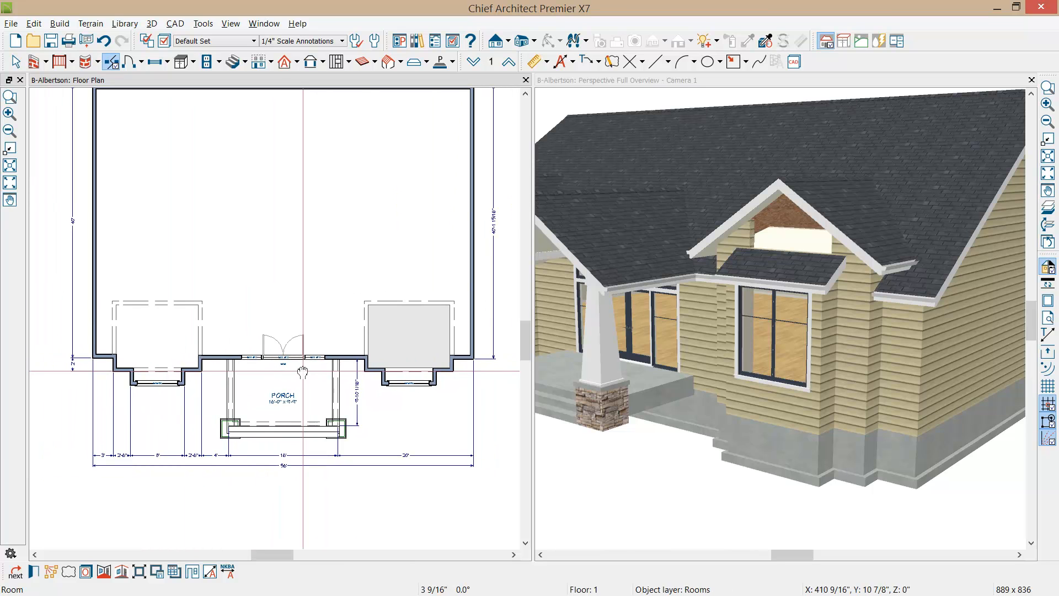
click(509, 61)
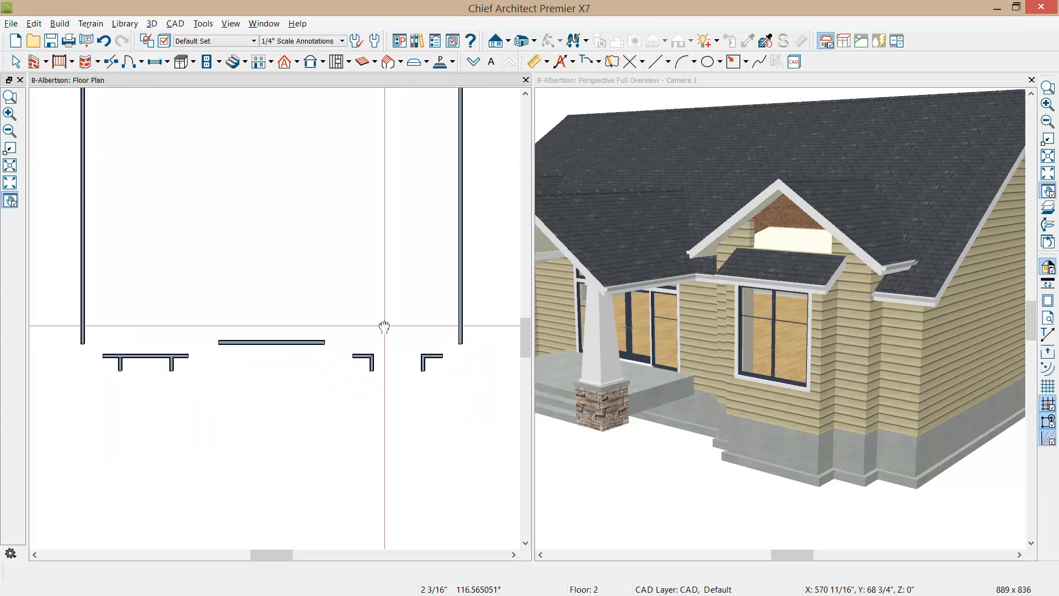
scroll(284, 354, up, 2)
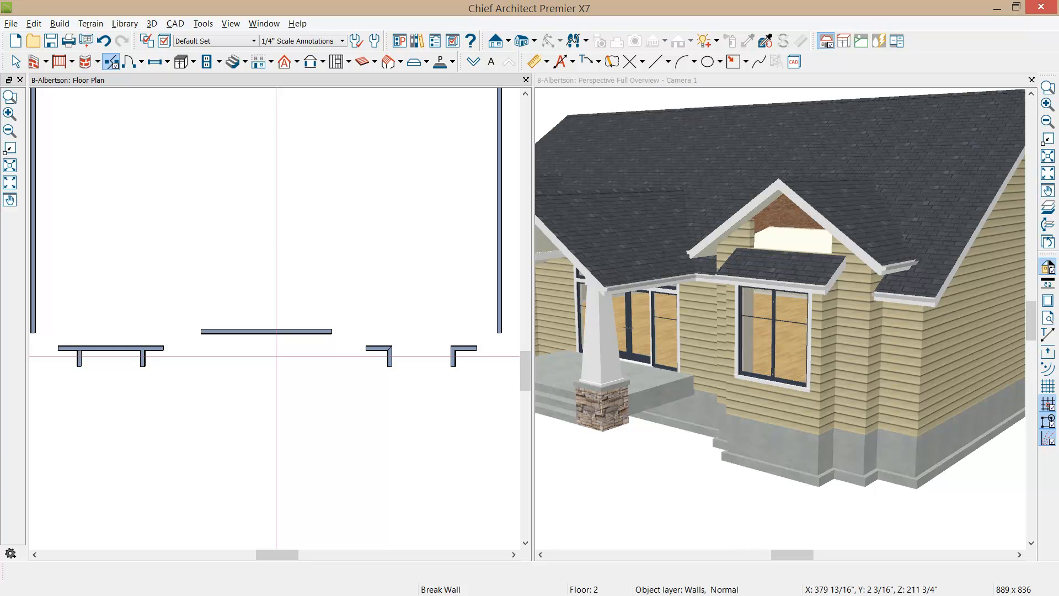
click(113, 349)
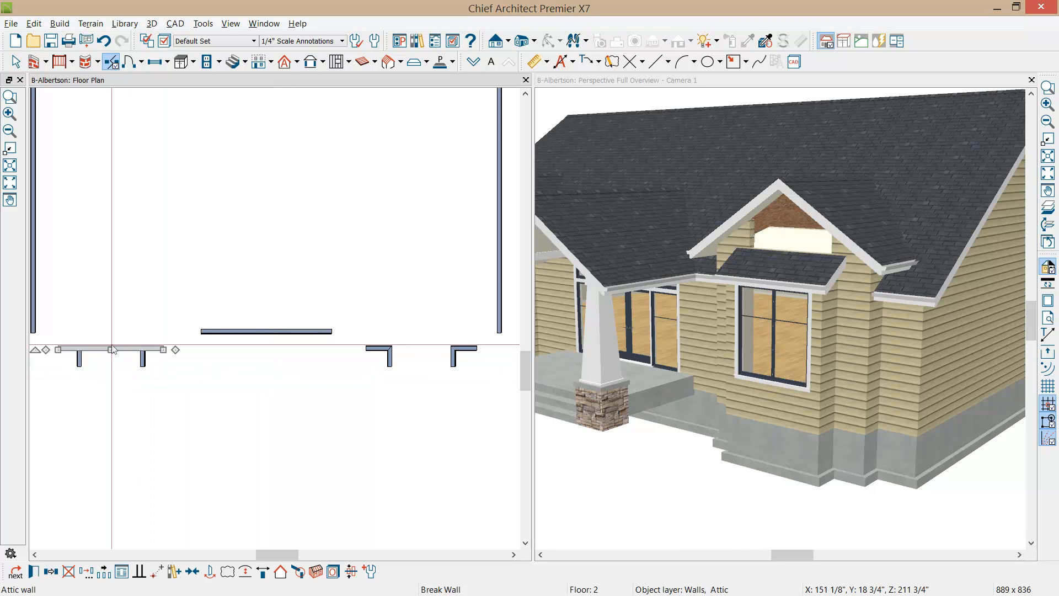
click(383, 350)
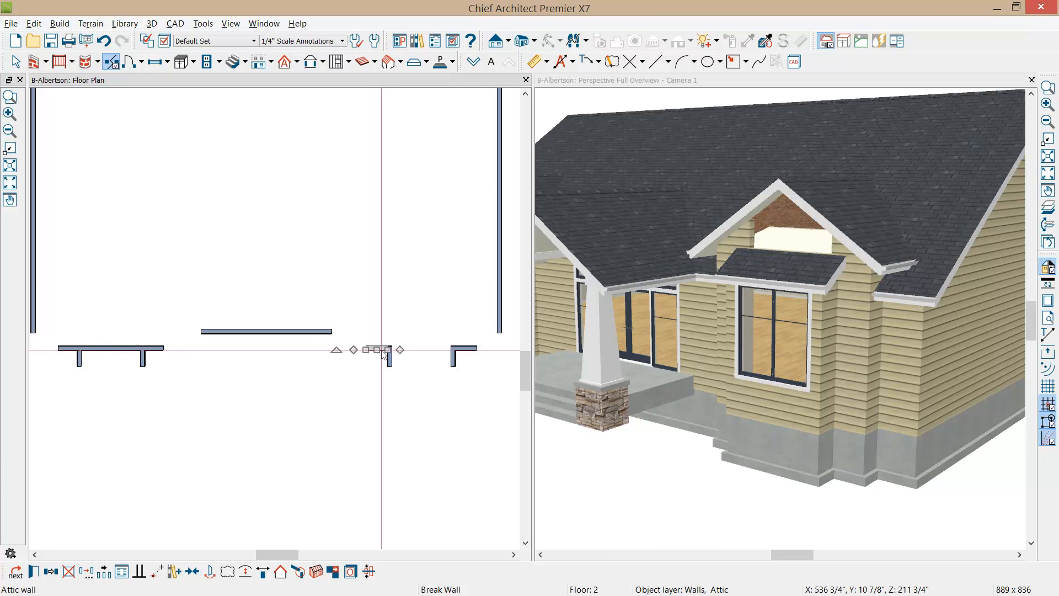
drag(386, 350, 475, 351)
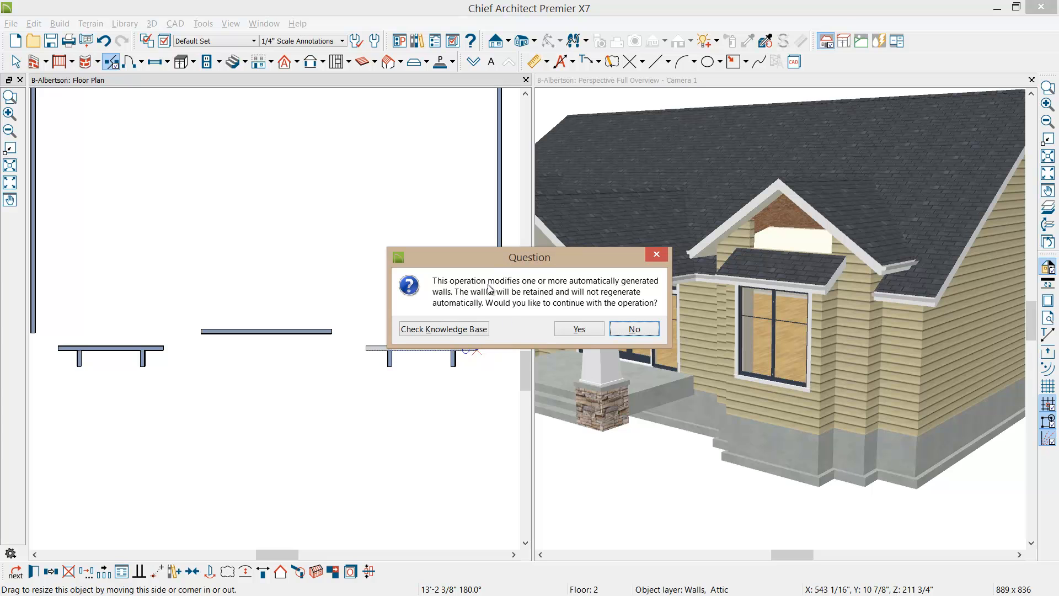
click(569, 331)
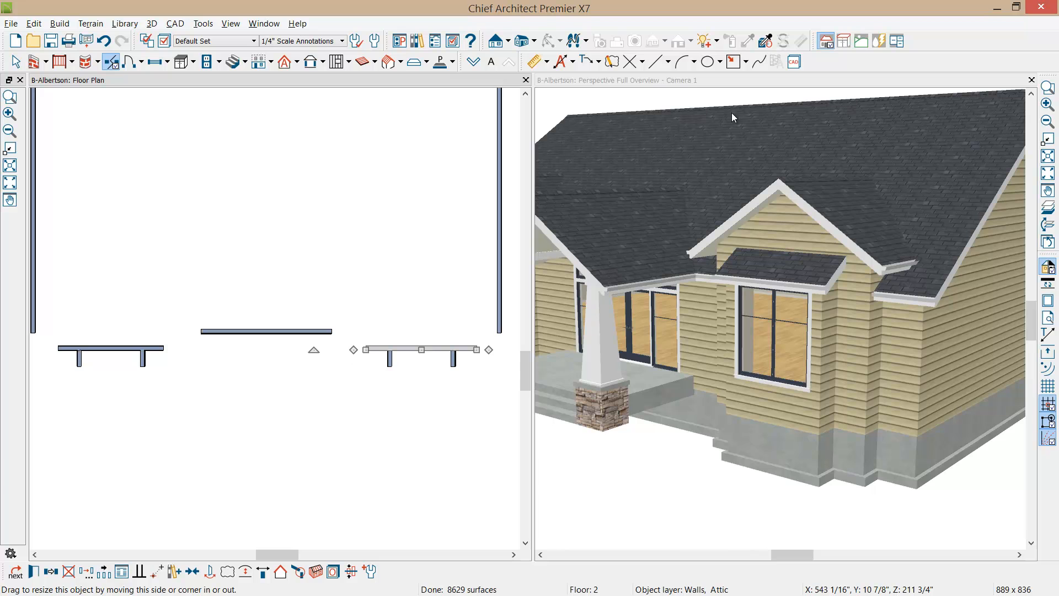
Step: Enlarge the perspective camera view and inspect the front of the house with both bays and the porch
double_click(700, 82)
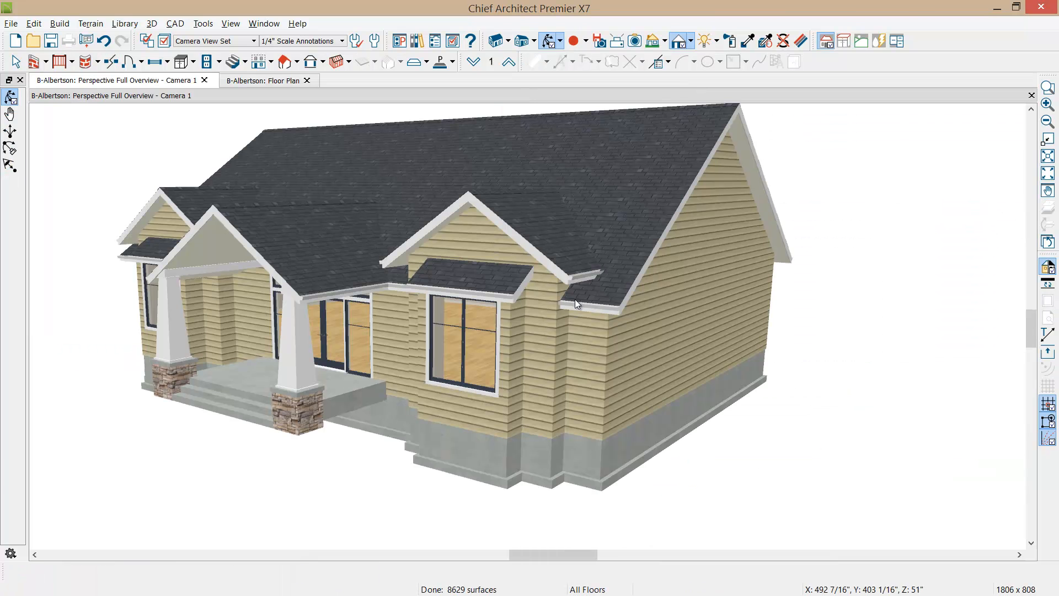
drag(560, 307, 568, 311)
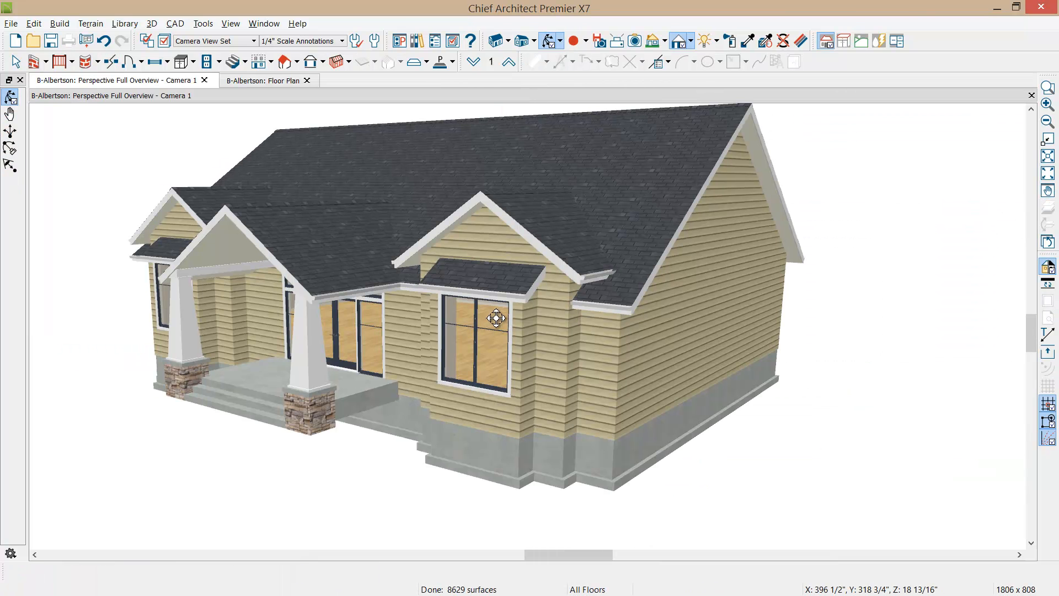
drag(409, 345, 539, 361)
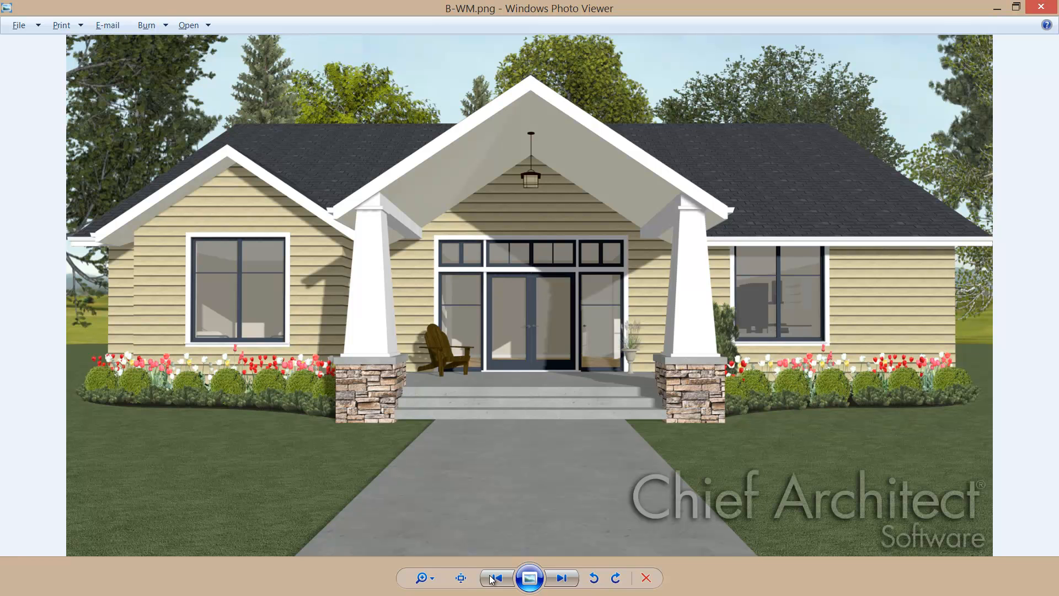
Step: In Windows Photo Viewer, view the house renderings C-WM.png and D-WM.png
click(562, 578)
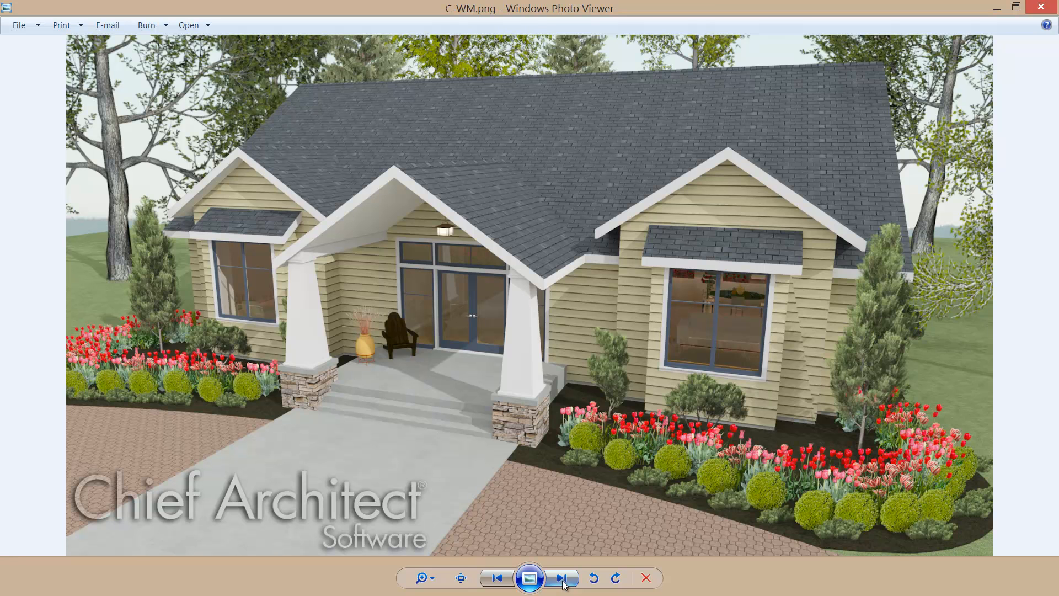
click(562, 578)
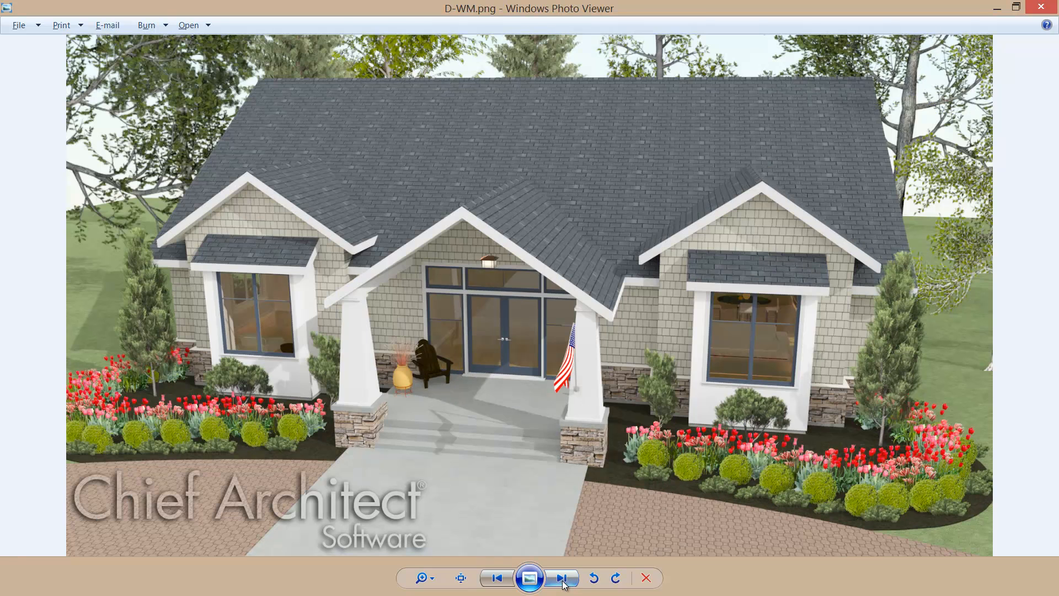